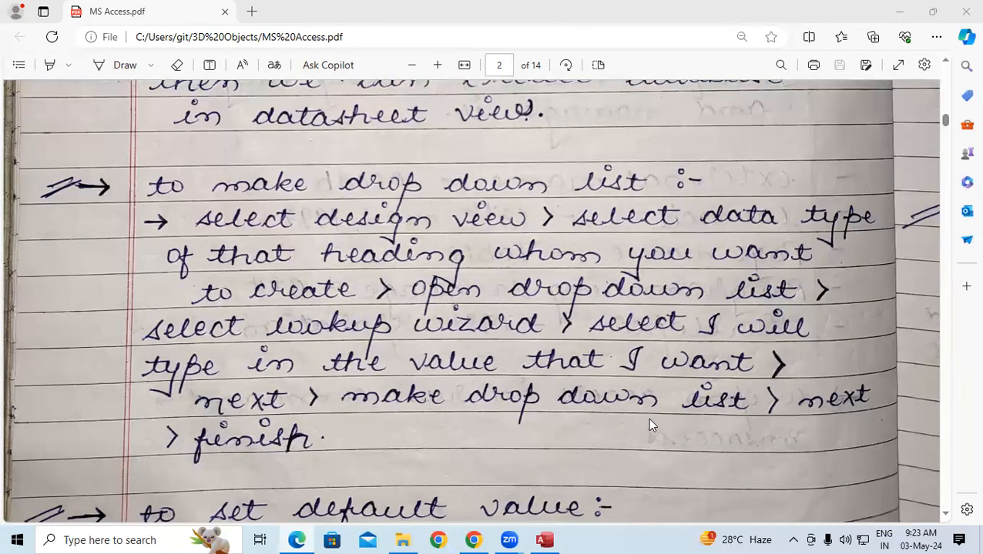
- Read through the handwritten notes on drop-down lists, default values, design view and filters
{"action": "scroll", "coordinate": [369, 447], "scroll_direction": "down", "scroll_amount": 3}
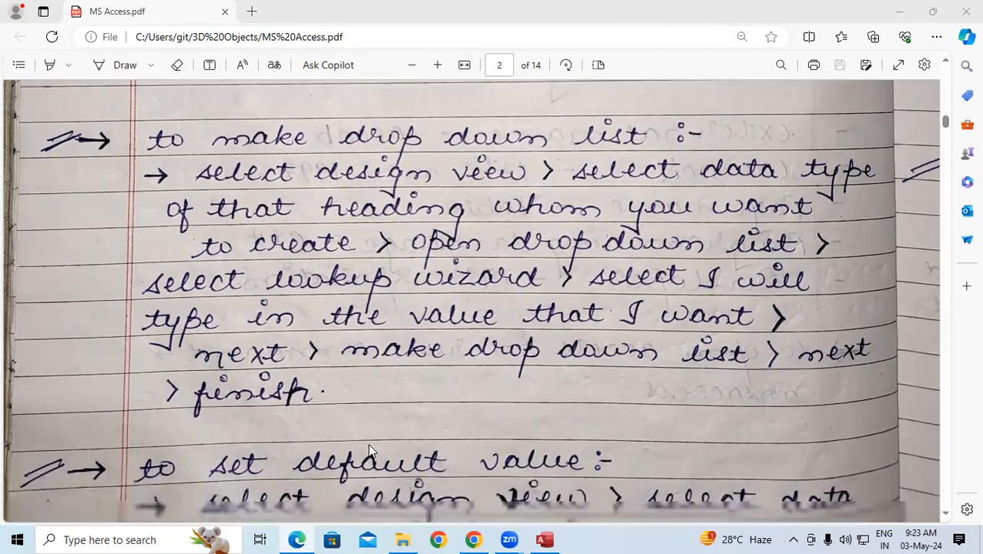
{"action": "scroll", "coordinate": [372, 450], "scroll_direction": "down", "scroll_amount": 6}
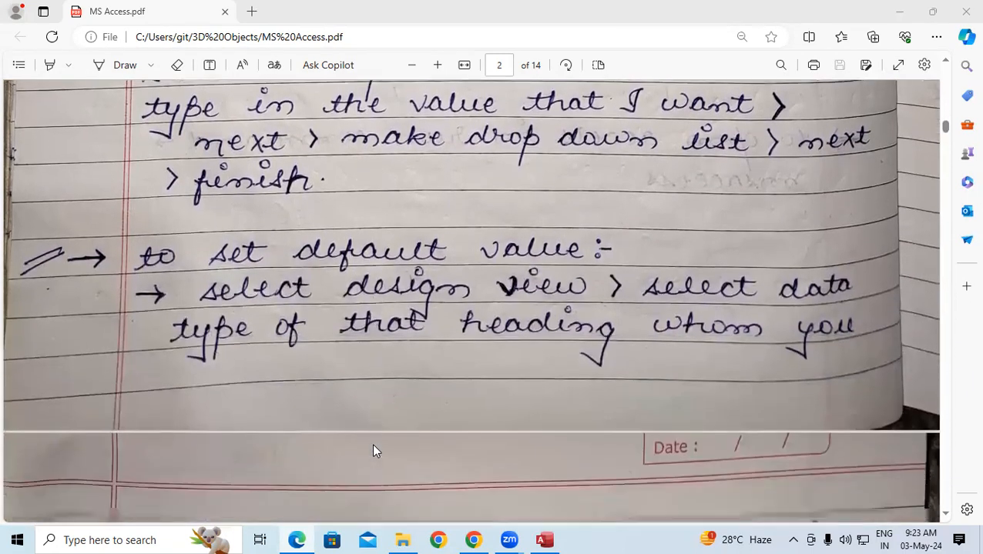
{"action": "scroll", "coordinate": [372, 451], "scroll_direction": "down", "scroll_amount": 3}
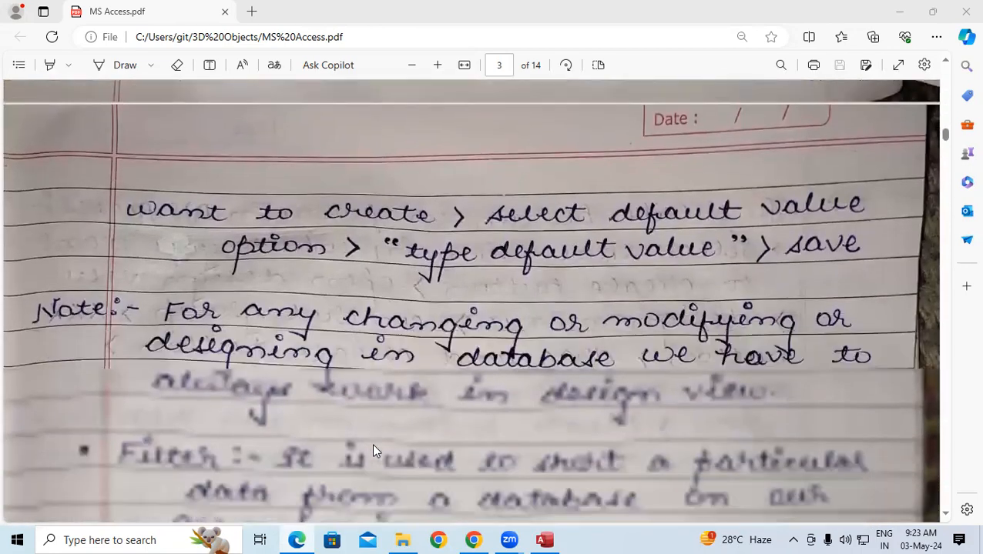
{"action": "scroll", "coordinate": [373, 450], "scroll_direction": "down", "scroll_amount": 1}
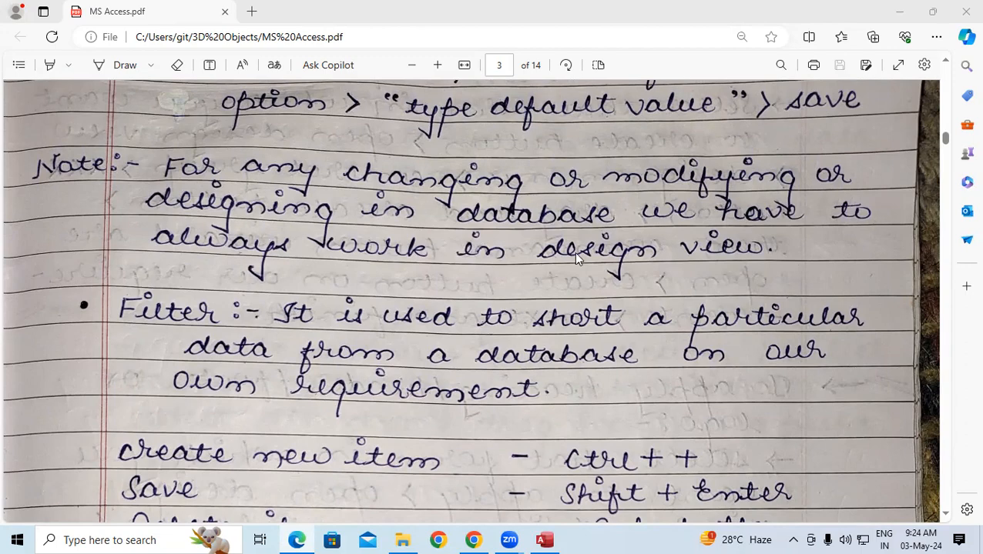
- Switch to Access, open the recent database 9.3 MS access and open its SRV1 table
{"action": "left_click", "coordinate": [544, 540]}
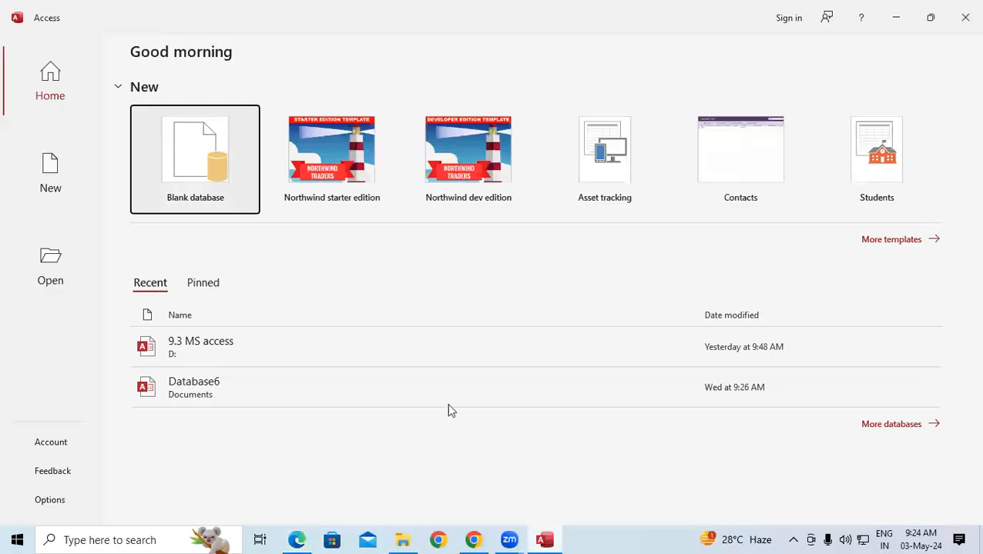
{"action": "left_click", "coordinate": [214, 360]}
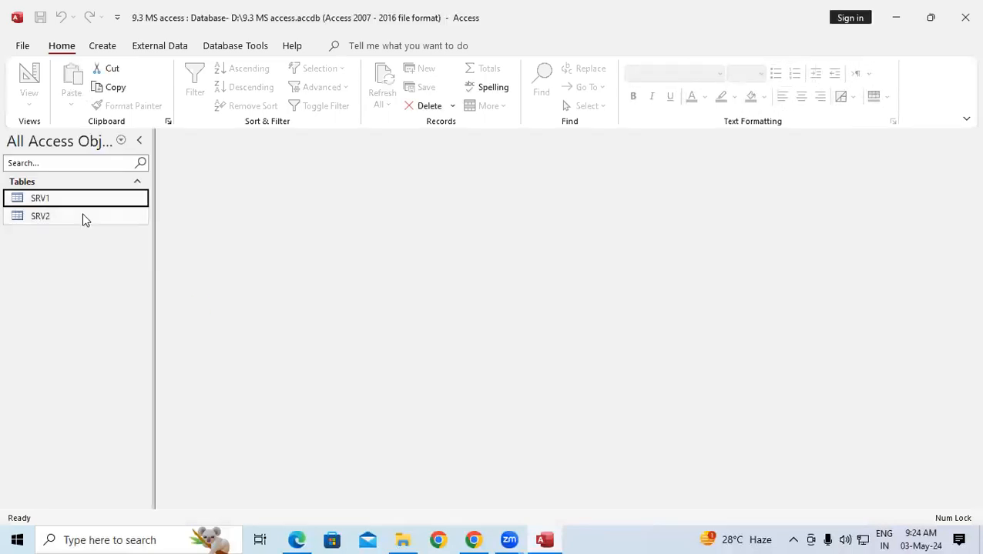
{"action": "double_click", "coordinate": [86, 198]}
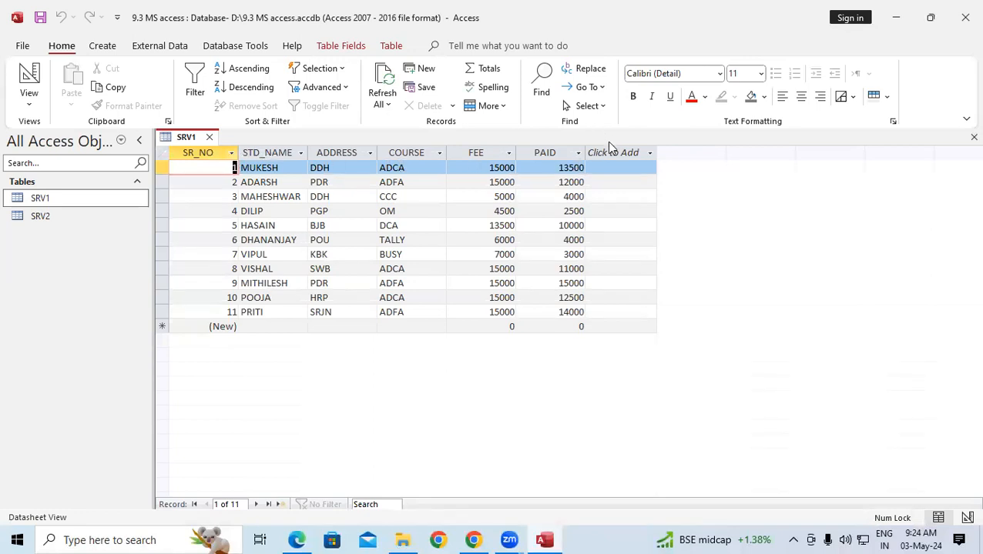
- Show the SRV1 table in Design View to inspect its fields and data types, and close the table
{"action": "left_click", "coordinate": [30, 97]}
{"action": "left_click", "coordinate": [51, 162]}
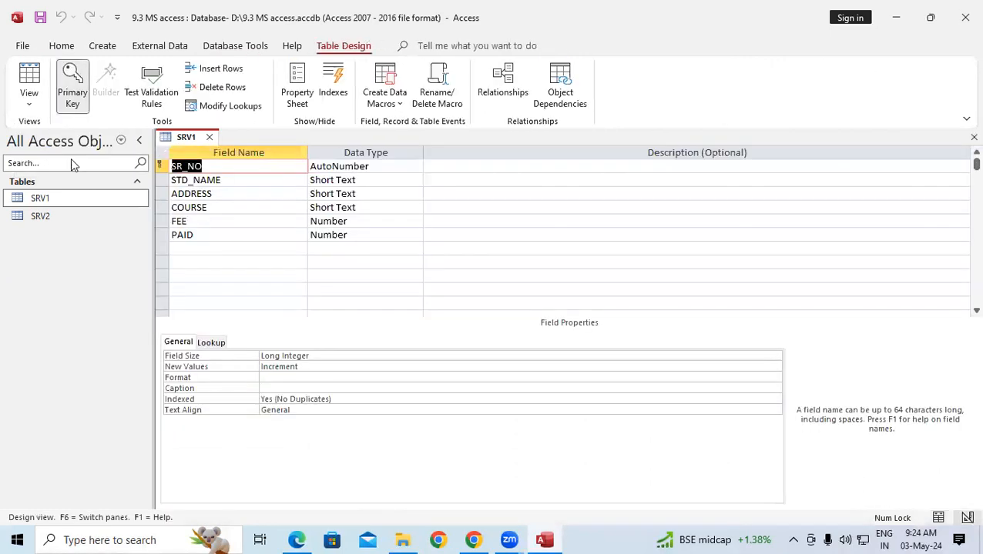
{"action": "left_click", "coordinate": [176, 249]}
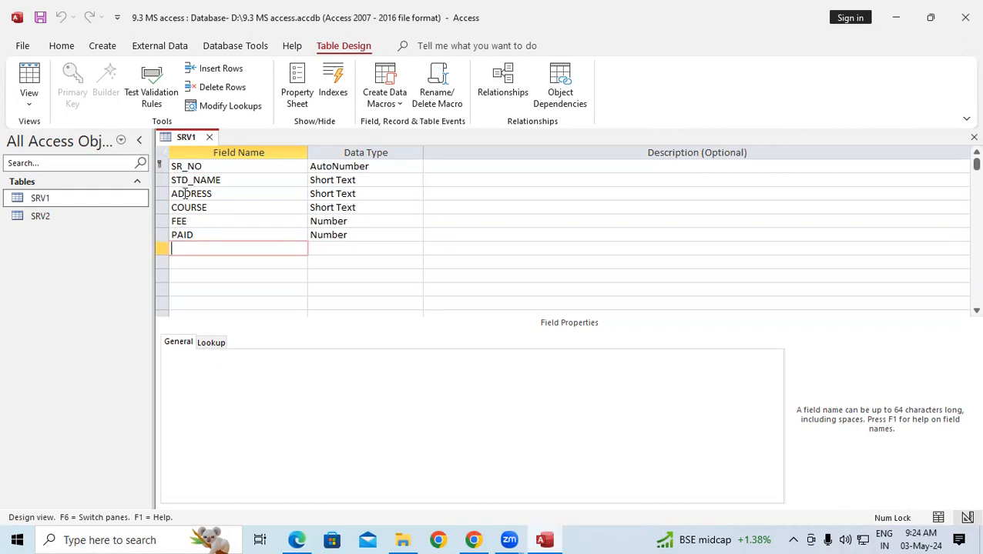
{"action": "left_click", "coordinate": [211, 137]}
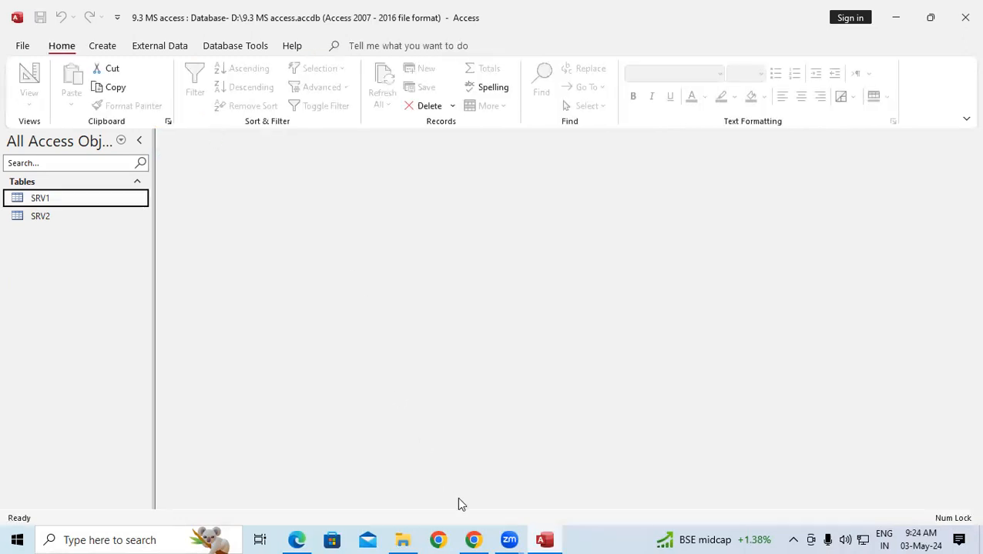
- Switch from the notes back to Access and open the SRV1 table in Datasheet View
{"action": "left_click", "coordinate": [545, 539]}
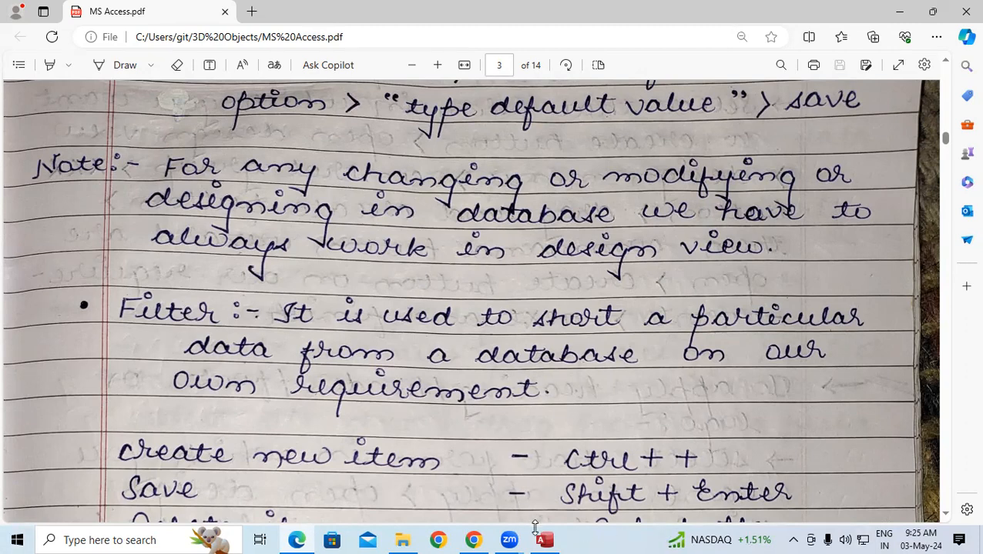
{"action": "mouse_move", "coordinate": [544, 539]}
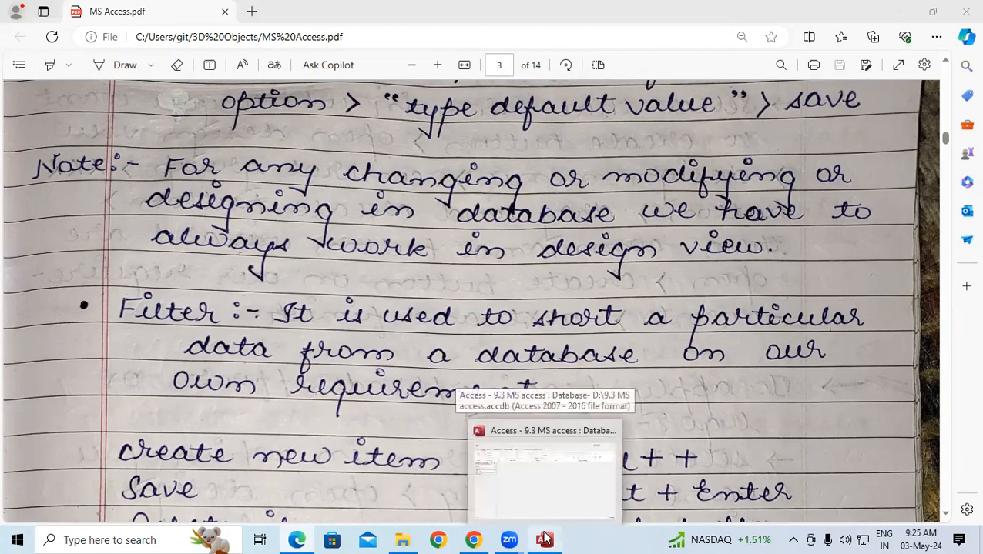
{"action": "left_click", "coordinate": [527, 517]}
{"action": "double_click", "coordinate": [43, 198]}
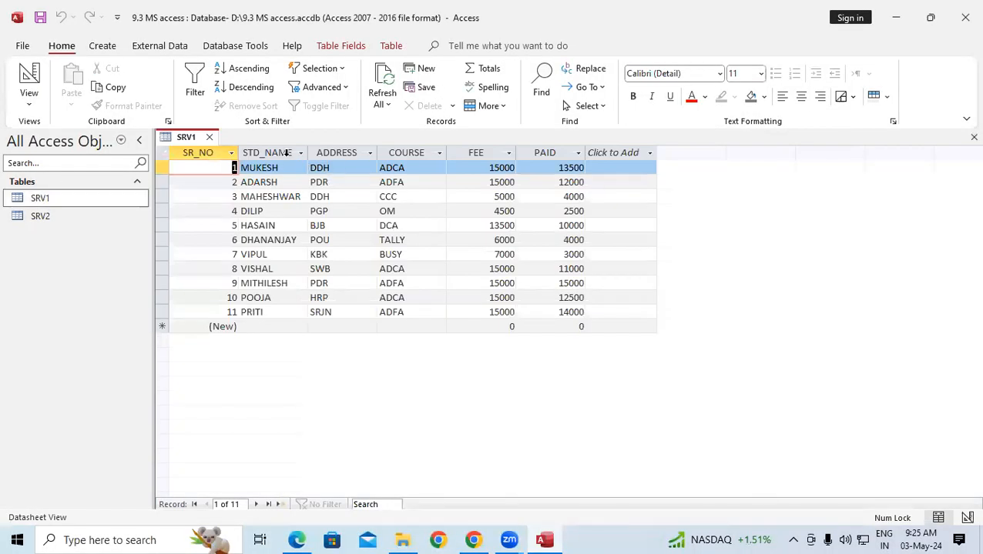
- Sort the SRV1 records by STD_NAME in ascending order
{"action": "left_click", "coordinate": [287, 154]}
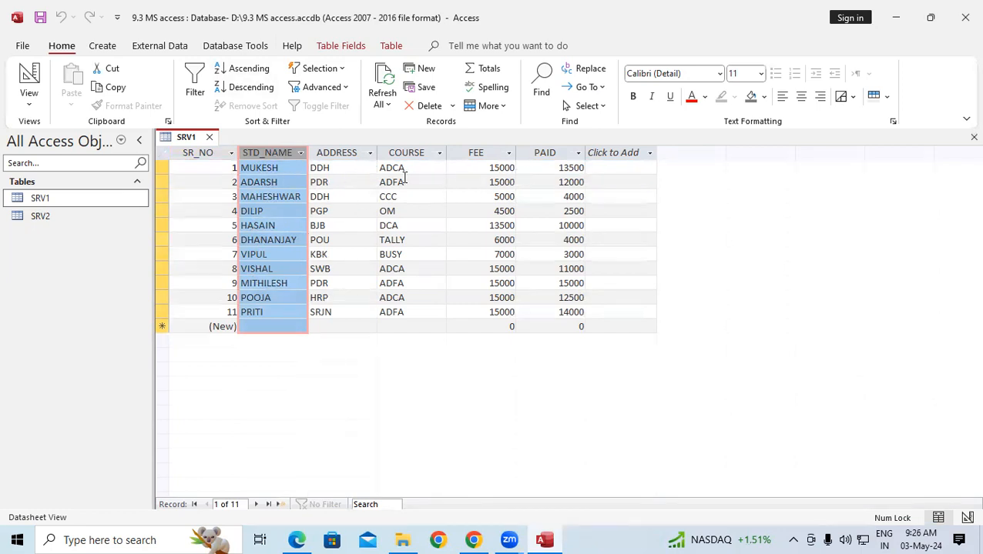
{"action": "left_click", "coordinate": [247, 71]}
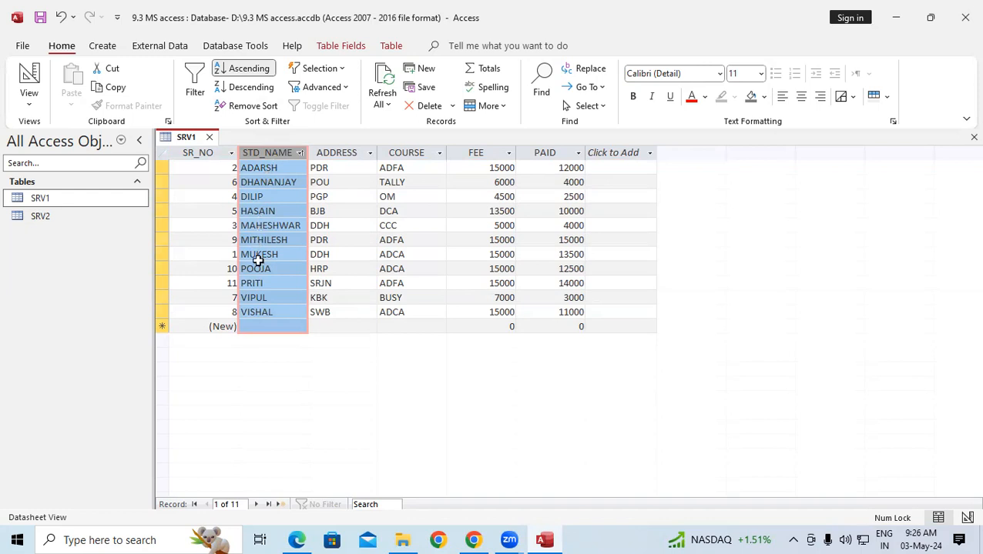
{"action": "left_click", "coordinate": [329, 255]}
{"action": "left_click", "coordinate": [436, 256]}
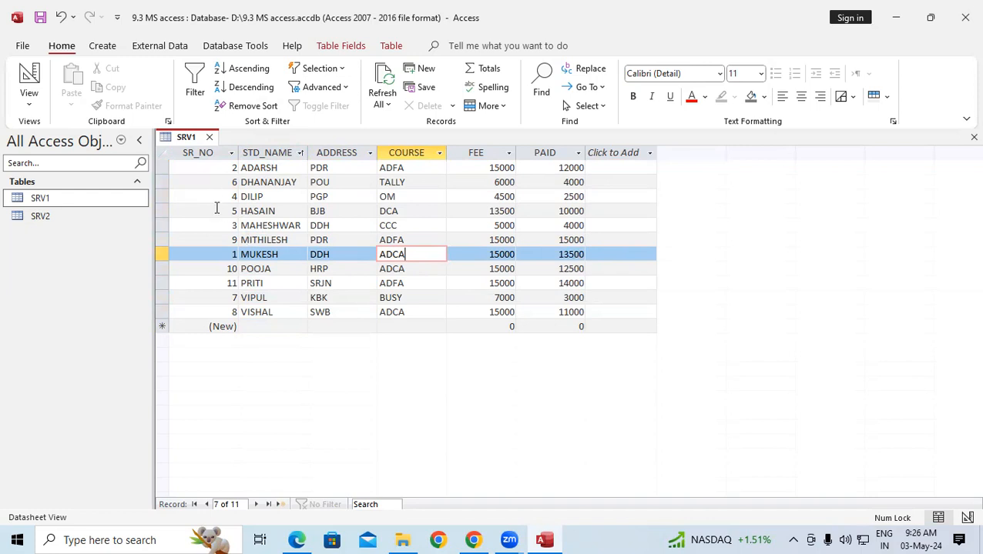
- Remove the sort from the SRV1 table to restore the original record order
{"action": "key", "text": "alt+h"}
{"action": "key", "text": "s"}
{"action": "key", "text": "o"}
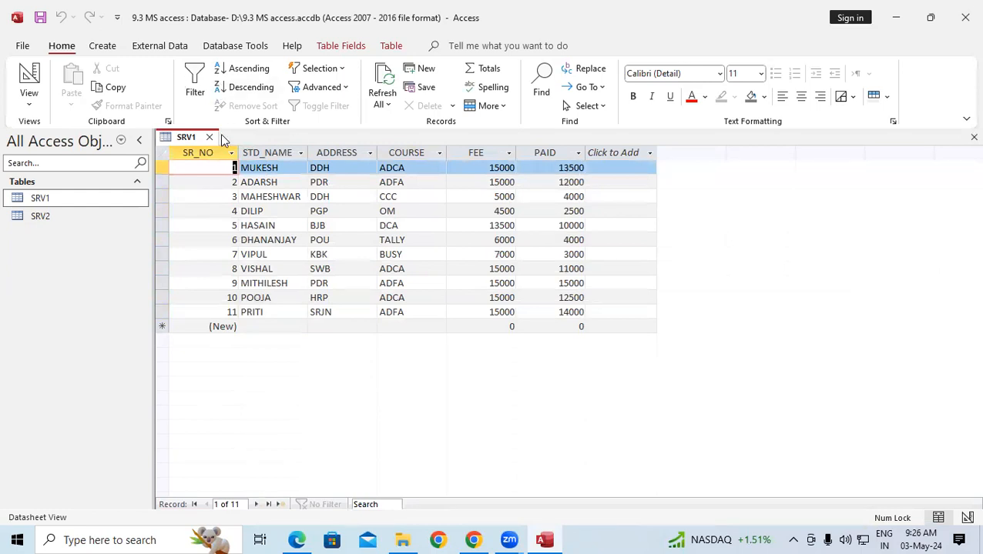
- Sort STD_NAME from A to Z using the column's filter options
{"action": "left_click", "coordinate": [258, 153]}
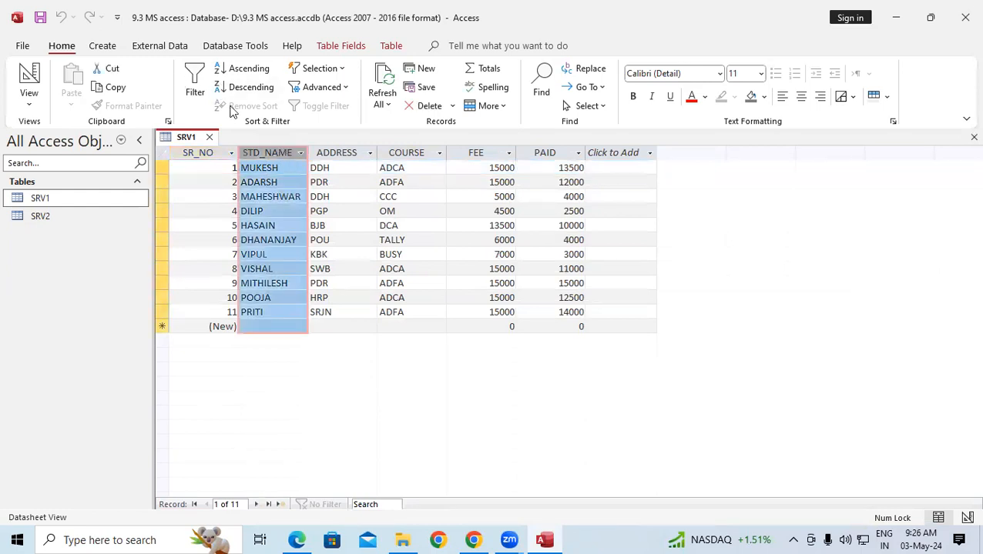
{"action": "left_click", "coordinate": [195, 83]}
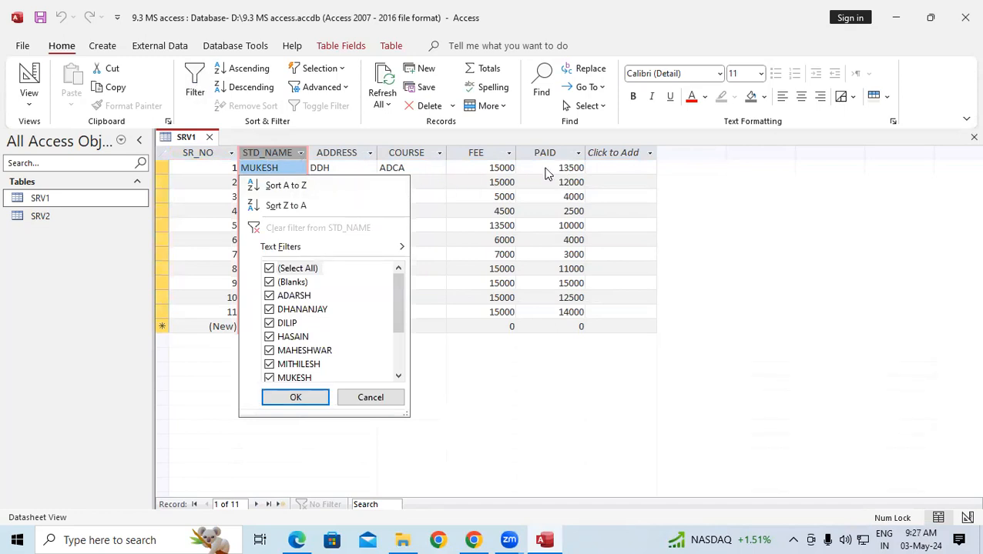
{"action": "left_click", "coordinate": [269, 268]}
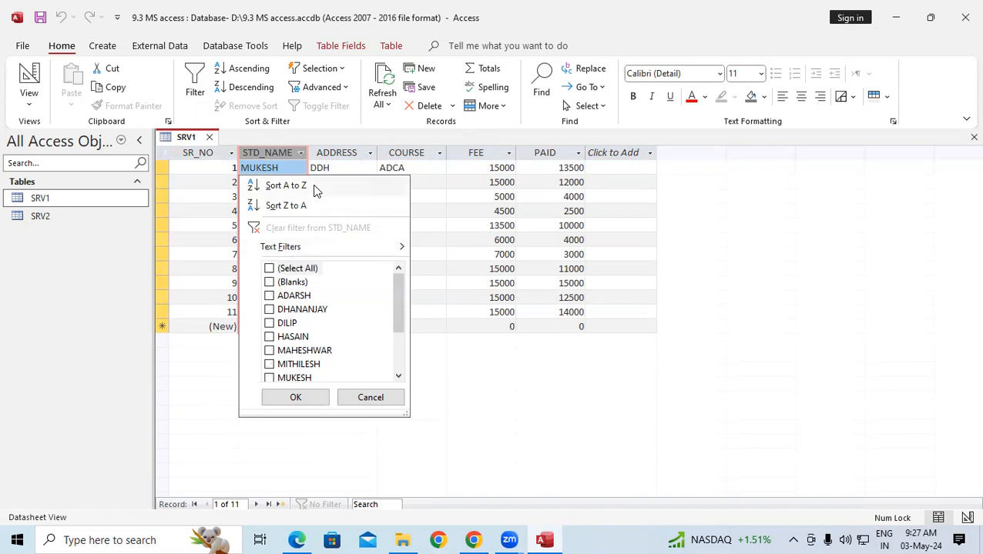
{"action": "left_click", "coordinate": [377, 183]}
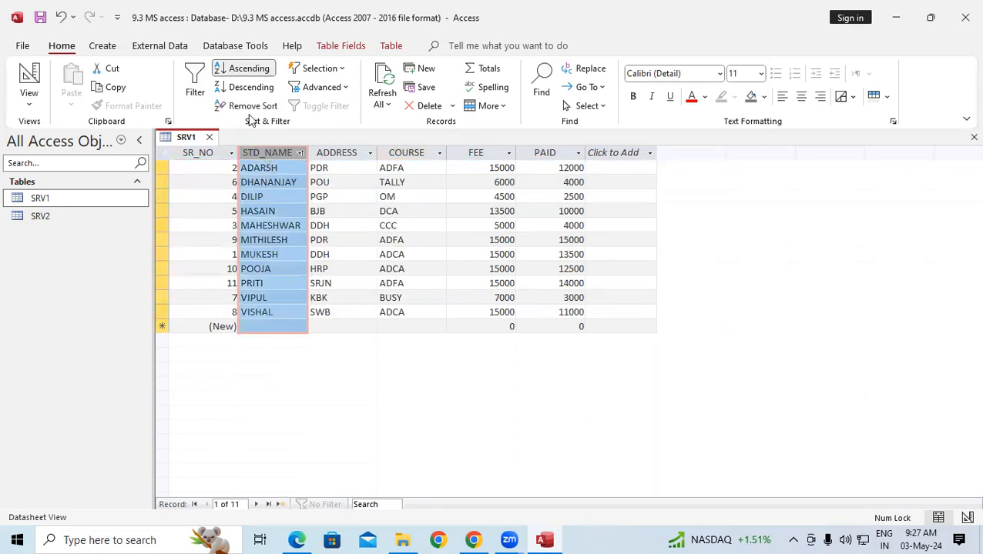
- Filter the STD_NAME column to show only the three students with SR_NO 1, 2 and 3
{"action": "left_click", "coordinate": [197, 78]}
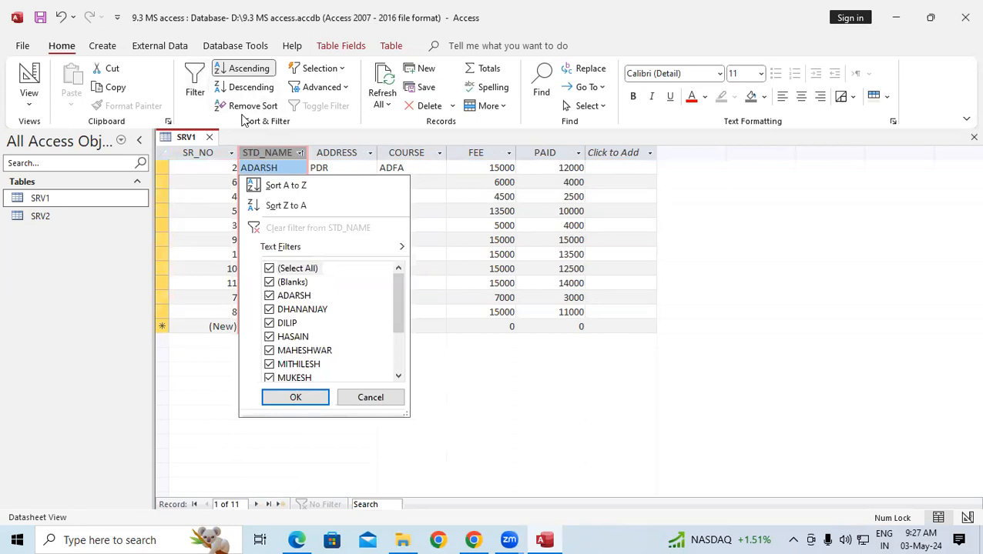
{"action": "left_click", "coordinate": [269, 268]}
{"action": "left_click", "coordinate": [269, 296]}
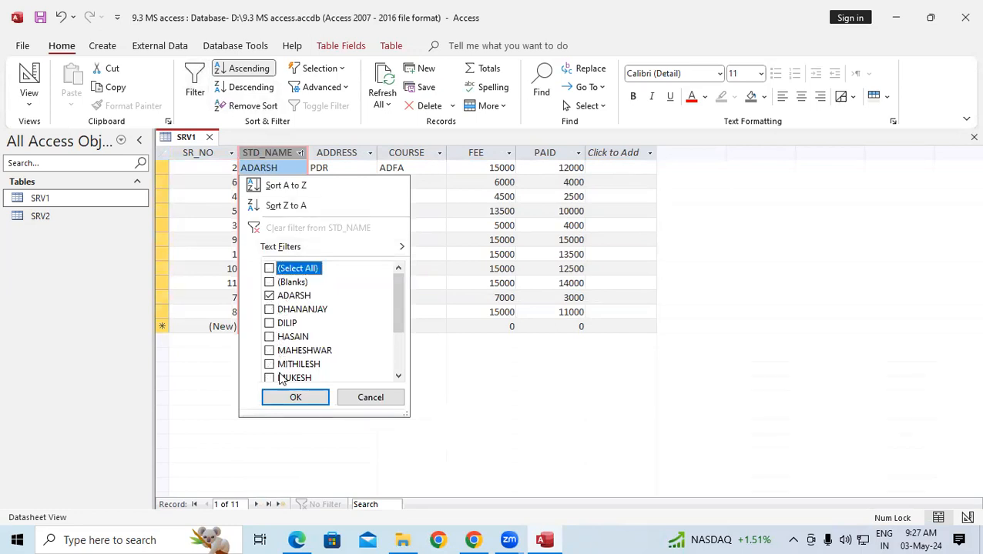
{"action": "left_click", "coordinate": [270, 351]}
{"action": "left_click", "coordinate": [269, 378]}
{"action": "left_click", "coordinate": [283, 399]}
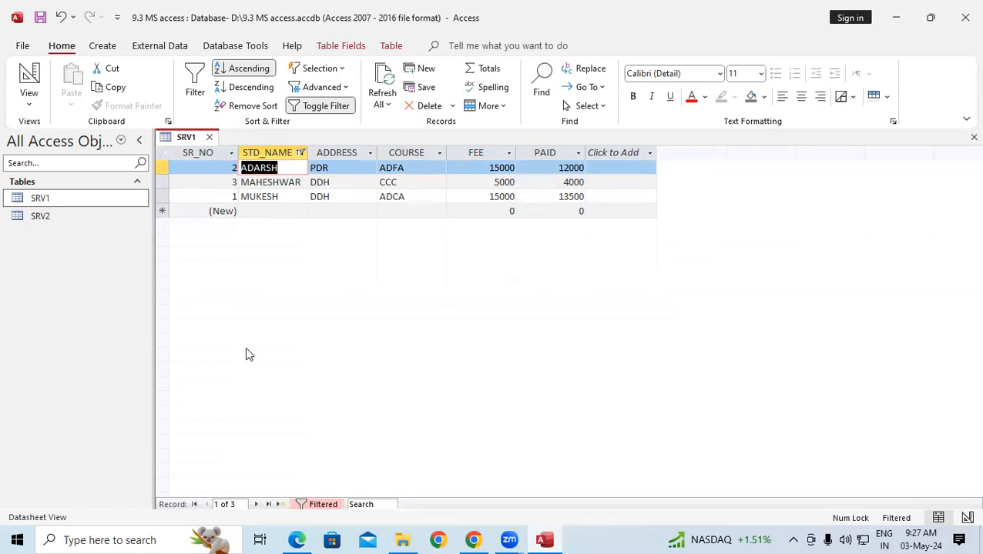
- Undo the sorting and filtering on STD_NAME to restore the full record list, and select that column
{"action": "left_click", "coordinate": [252, 106]}
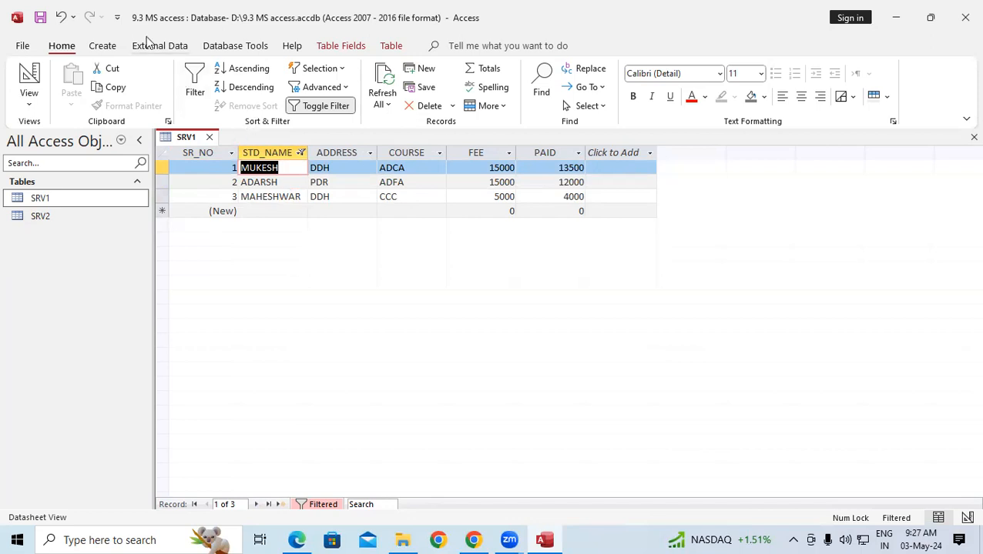
{"action": "key", "text": "ctrl+z"}
{"action": "key", "text": "ctrl+z"}
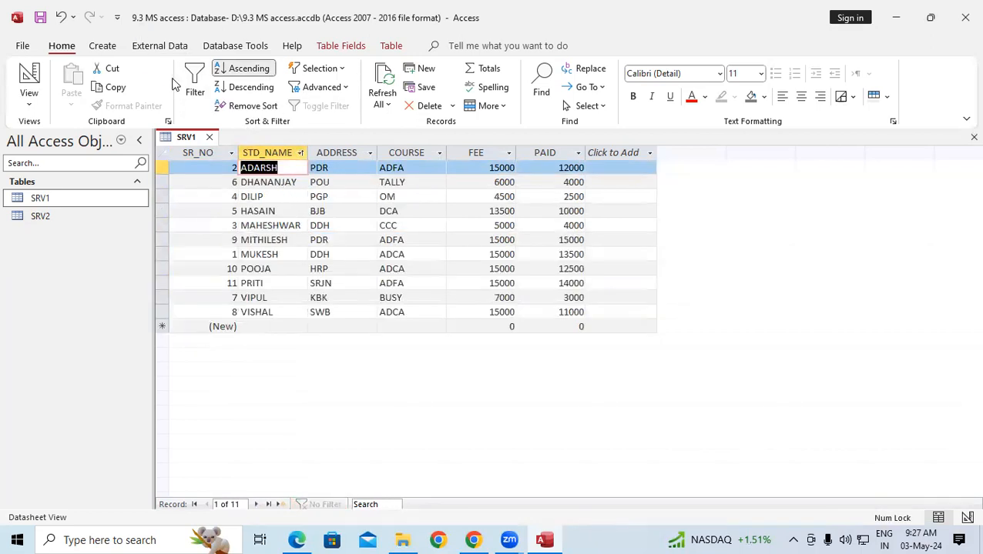
{"action": "key", "text": "ctrl+z"}
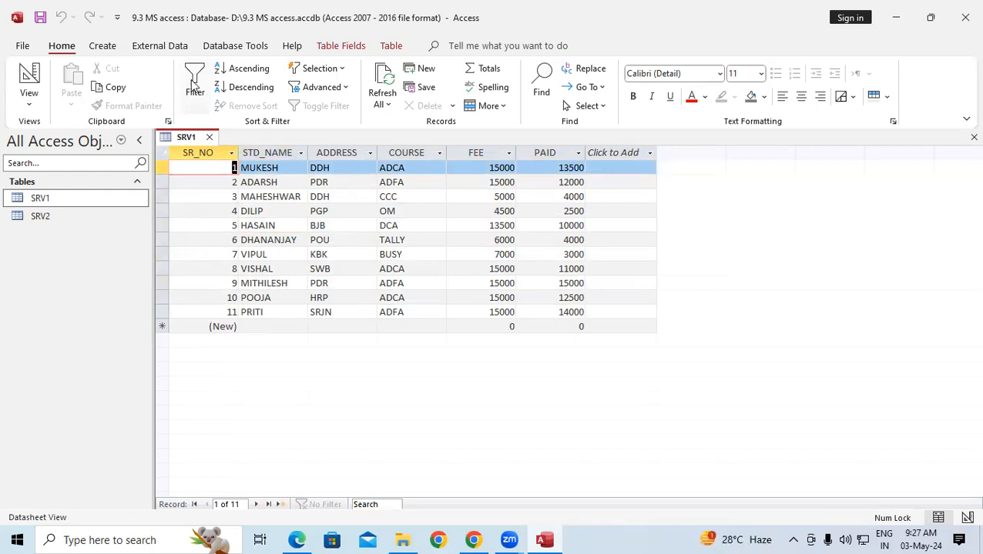
{"action": "left_click", "coordinate": [284, 154]}
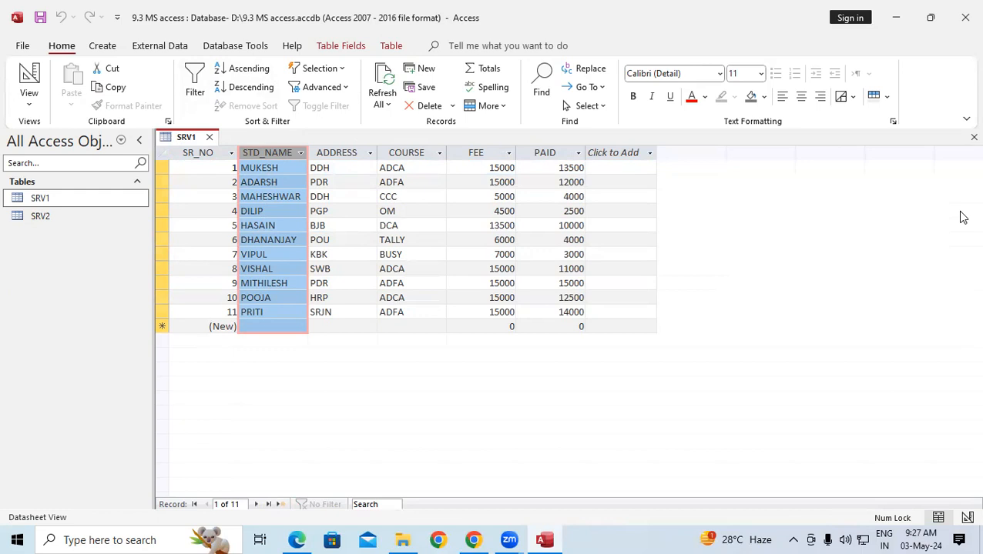
- Switch to the PDF notes in Edge and read the filter definition, the keyboard shortcut list and the form creation instructions
{"action": "left_click", "coordinate": [299, 540]}
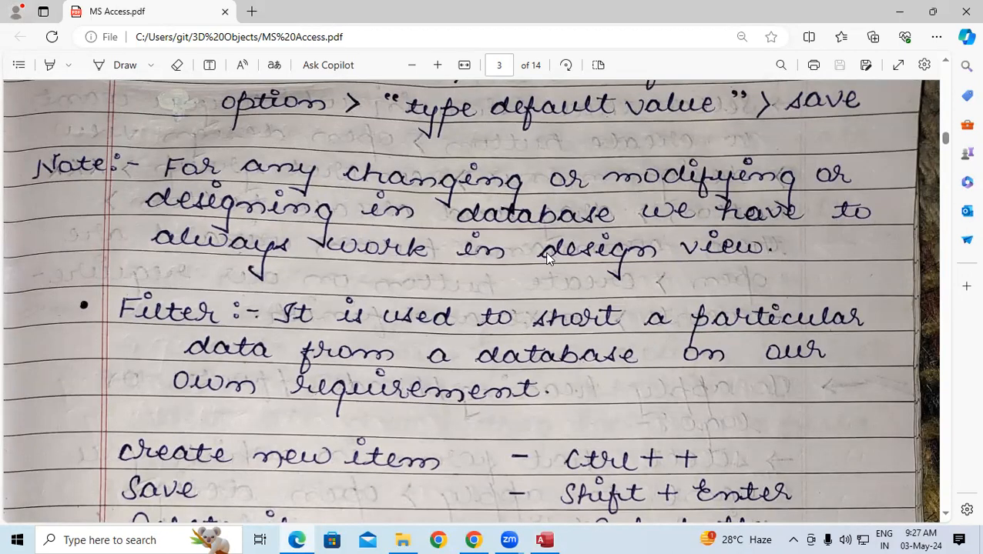
{"action": "scroll", "coordinate": [531, 292], "scroll_direction": "down", "scroll_amount": 3}
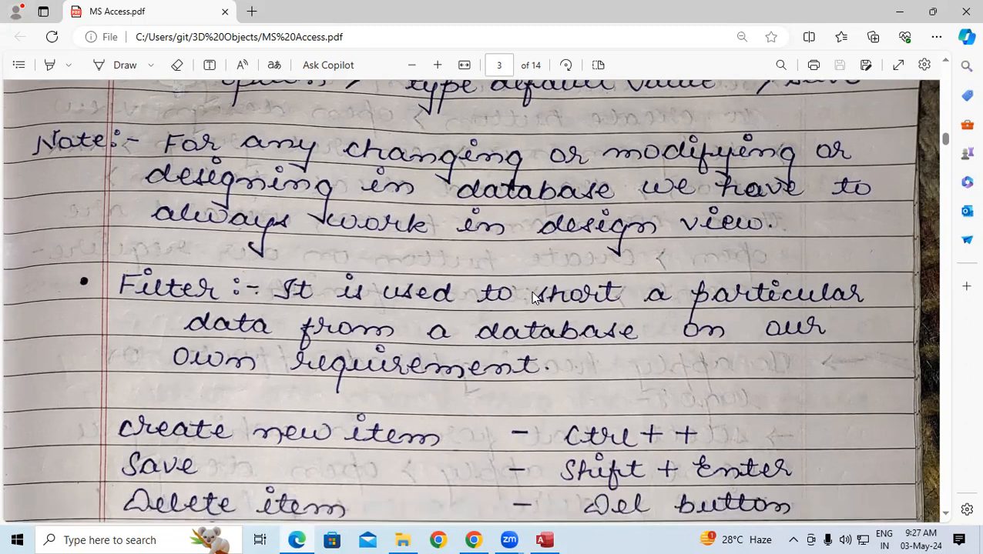
{"action": "scroll", "coordinate": [532, 294], "scroll_direction": "down", "scroll_amount": 3}
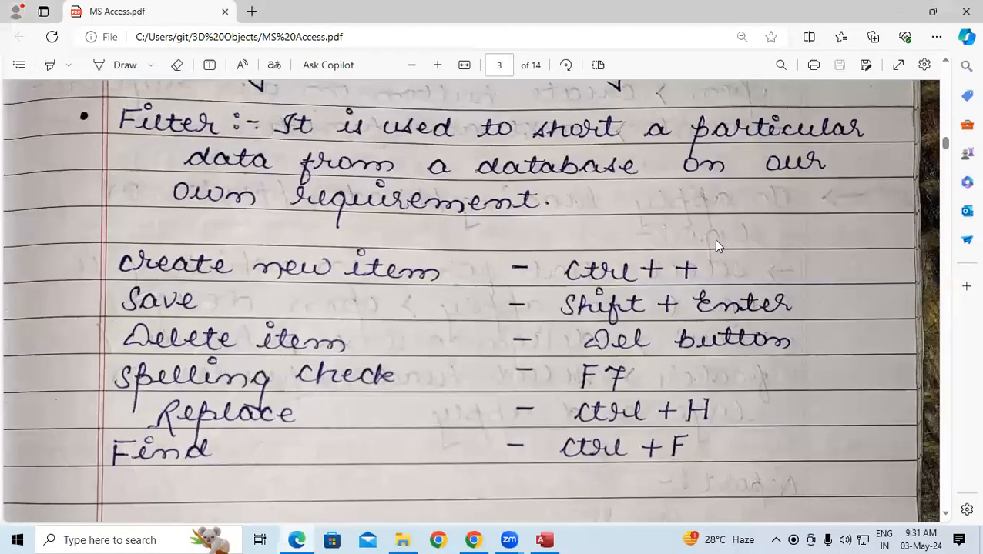
{"action": "left_click", "coordinate": [715, 241]}
{"action": "scroll", "coordinate": [579, 370], "scroll_direction": "down", "scroll_amount": 1}
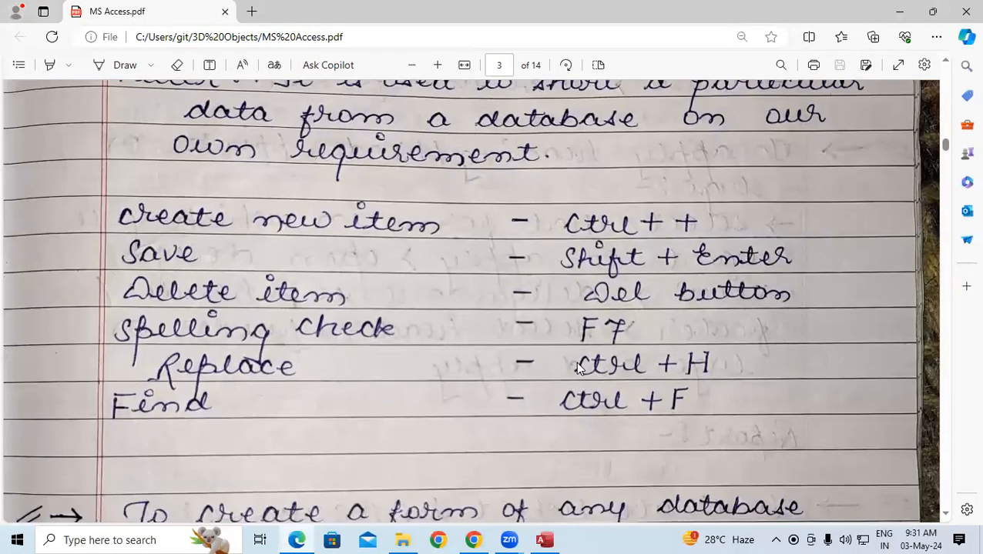
{"action": "scroll", "coordinate": [579, 368], "scroll_direction": "down", "scroll_amount": 3}
{"action": "scroll", "coordinate": [578, 365], "scroll_direction": "down", "scroll_amount": 1}
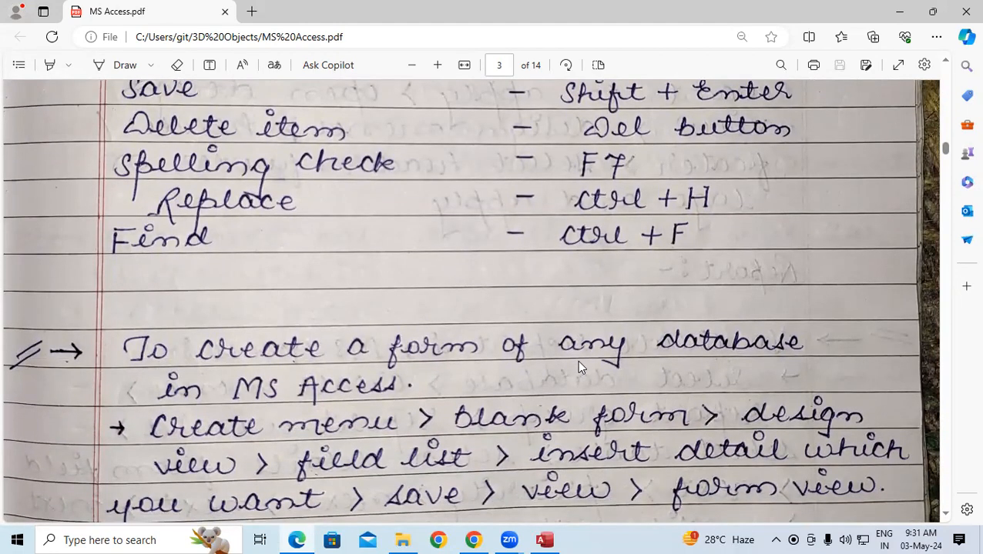
{"action": "scroll", "coordinate": [577, 361], "scroll_direction": "up", "scroll_amount": 2}
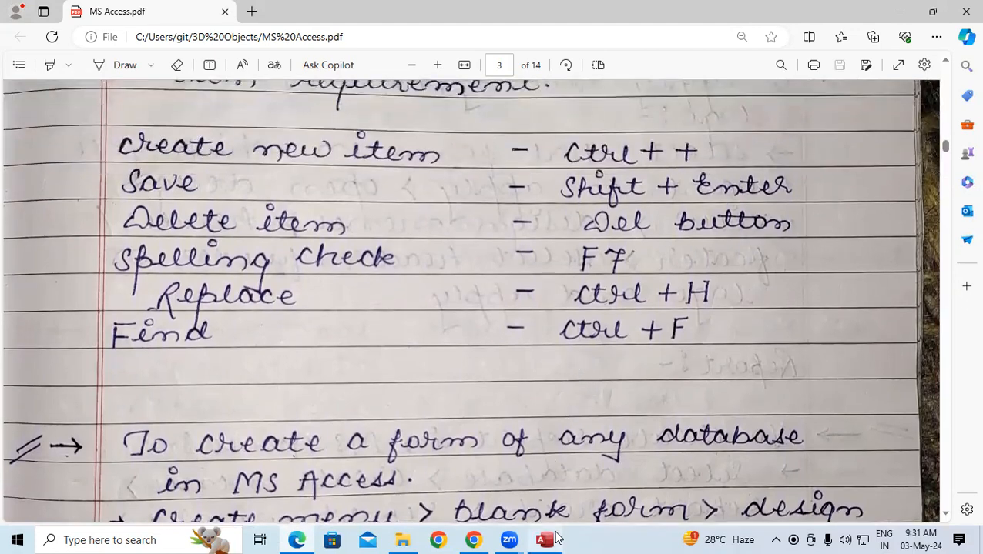
- Switch to Access, open the SRV2 table, and close all open tables, saving the design changes to SRV1
{"action": "left_click", "coordinate": [544, 540]}
{"action": "left_click", "coordinate": [269, 152]}
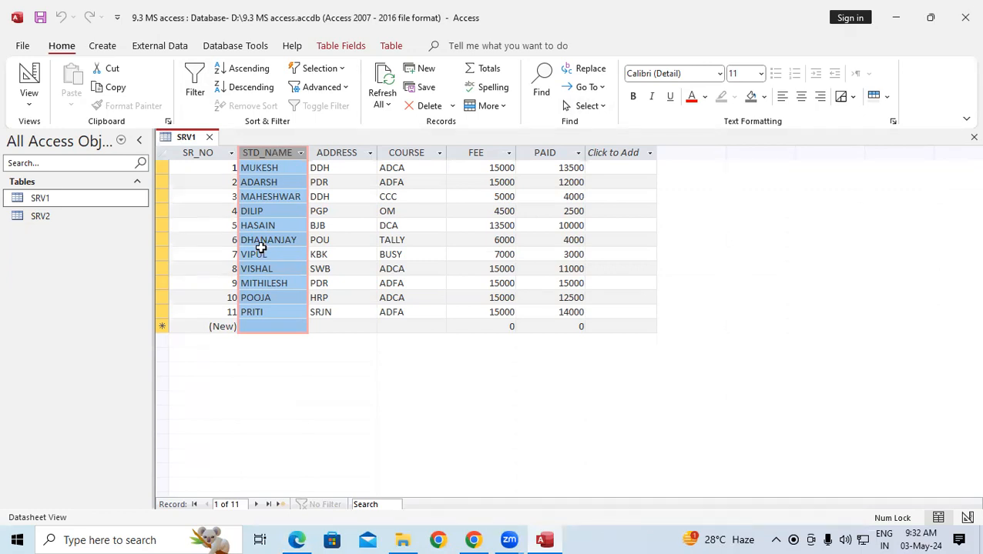
{"action": "double_click", "coordinate": [51, 218]}
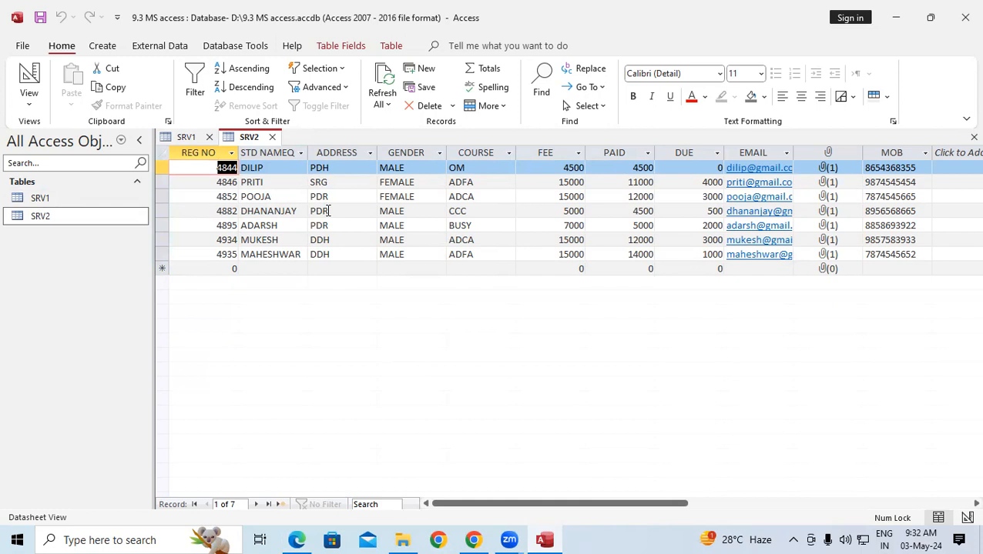
{"action": "right_click", "coordinate": [186, 137]}
{"action": "left_click", "coordinate": [233, 189]}
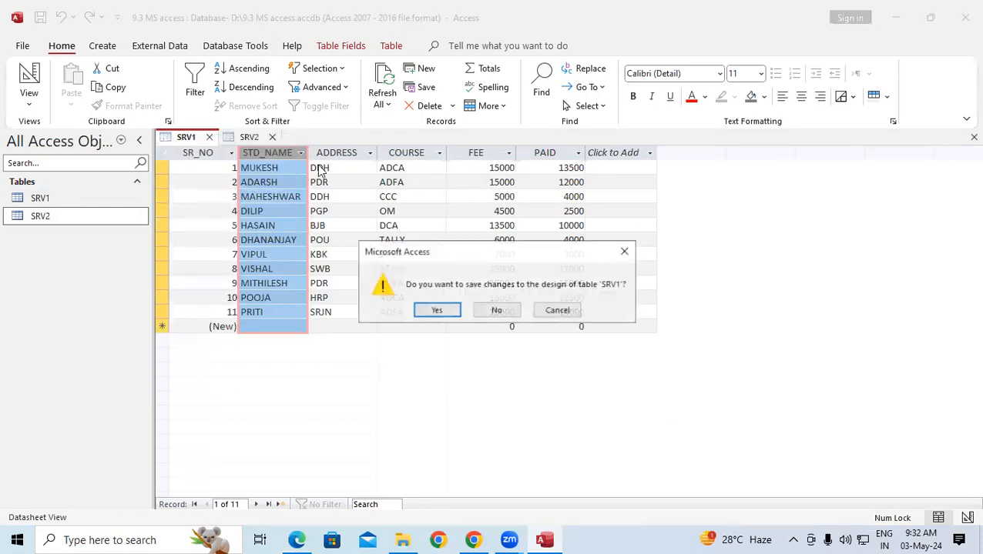
{"action": "left_click", "coordinate": [437, 310]}
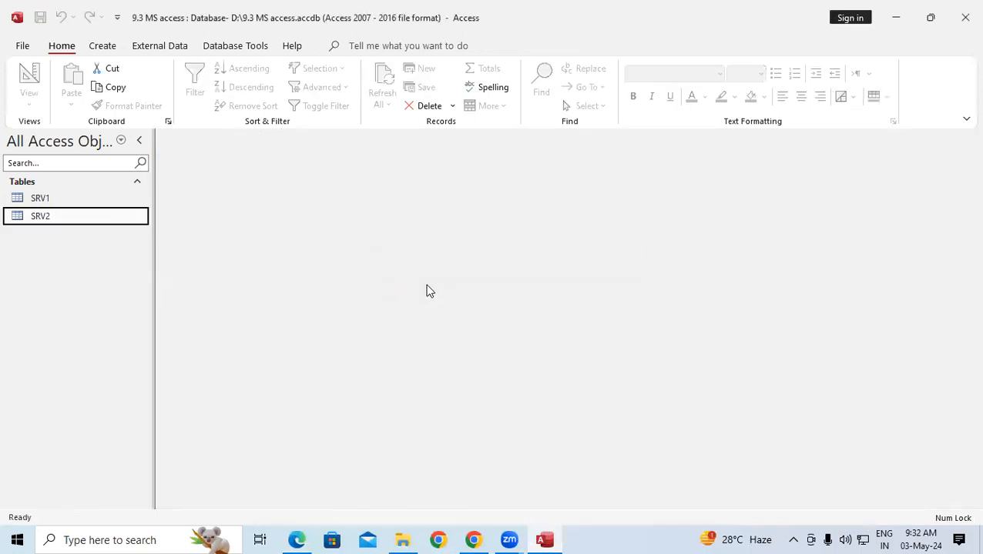
- Reopen the SRV1 table to view its records in Datasheet View and close it
{"action": "double_click", "coordinate": [79, 198]}
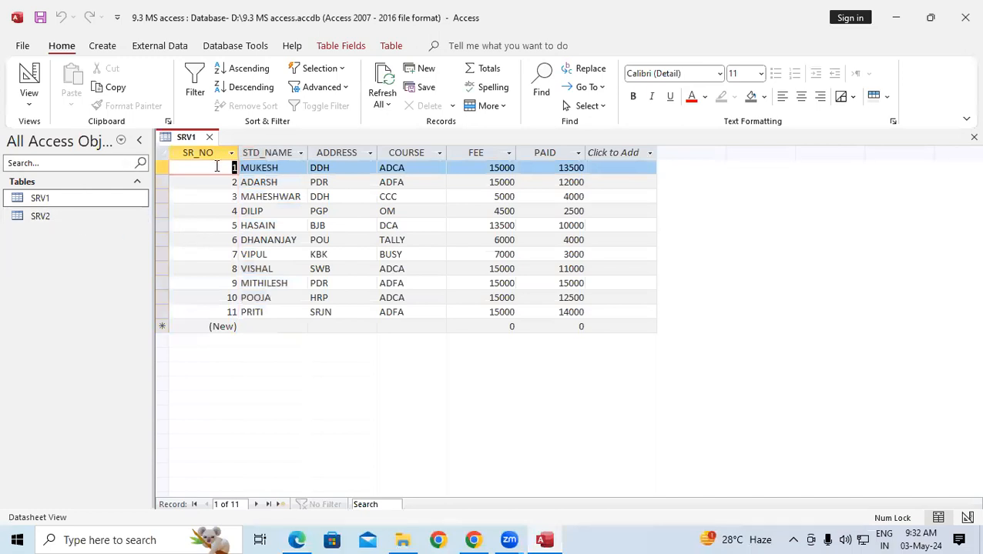
{"action": "right_click", "coordinate": [186, 137]}
{"action": "left_click", "coordinate": [222, 165]}
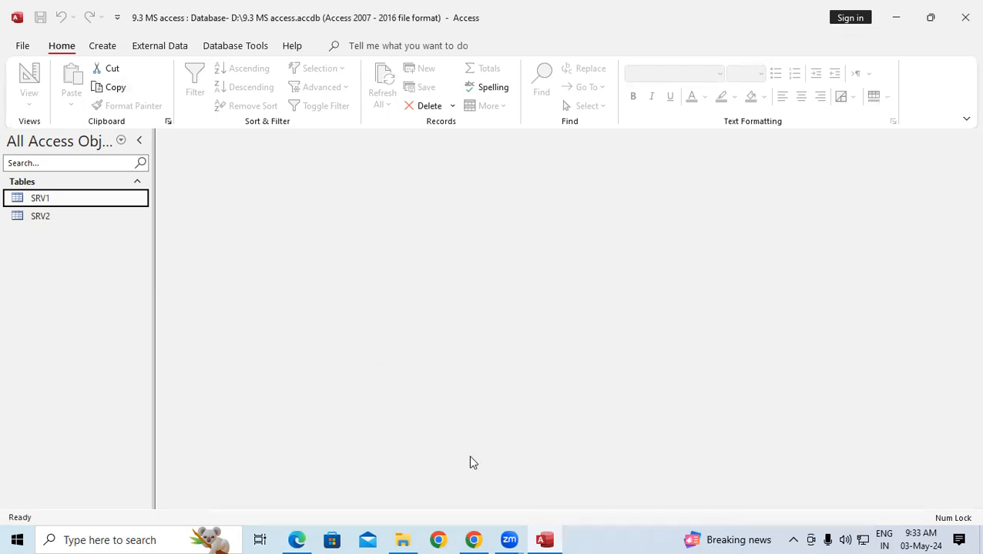
- Switch to the PDF notes in Edge and read the instructions for creating a form of any database
{"action": "mouse_move", "coordinate": [476, 539]}
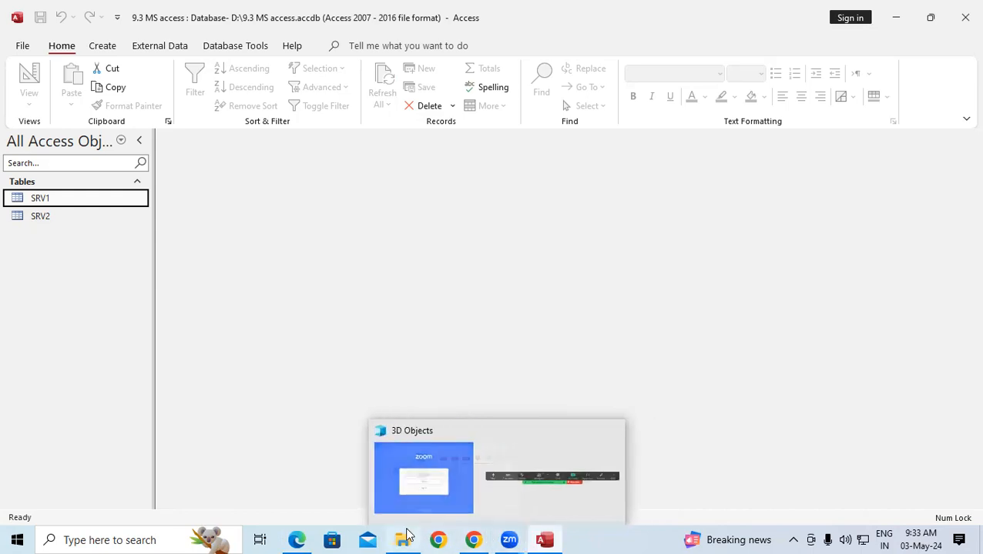
{"action": "left_click", "coordinate": [295, 539]}
{"action": "scroll", "coordinate": [416, 385], "scroll_direction": "down", "scroll_amount": 2}
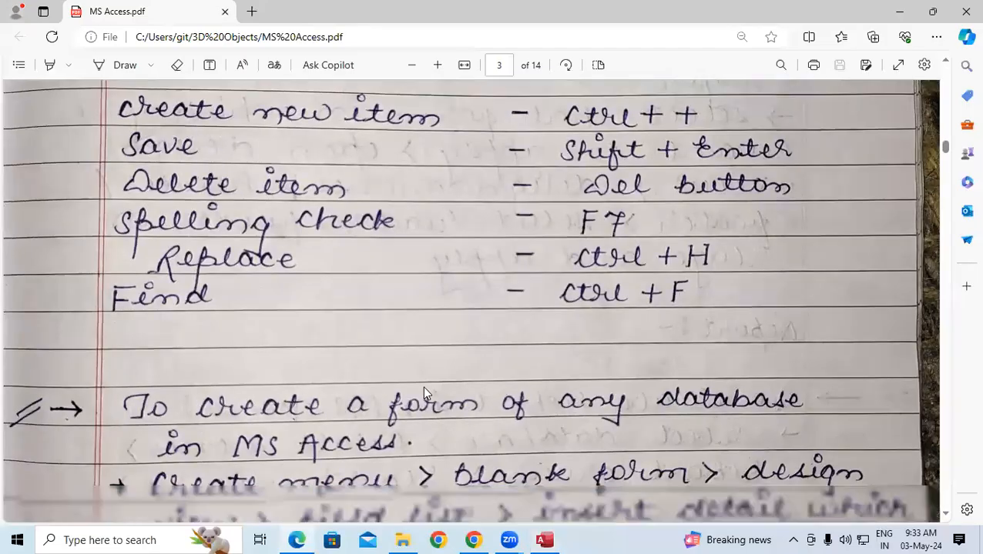
{"action": "scroll", "coordinate": [410, 338], "scroll_direction": "down", "scroll_amount": 1}
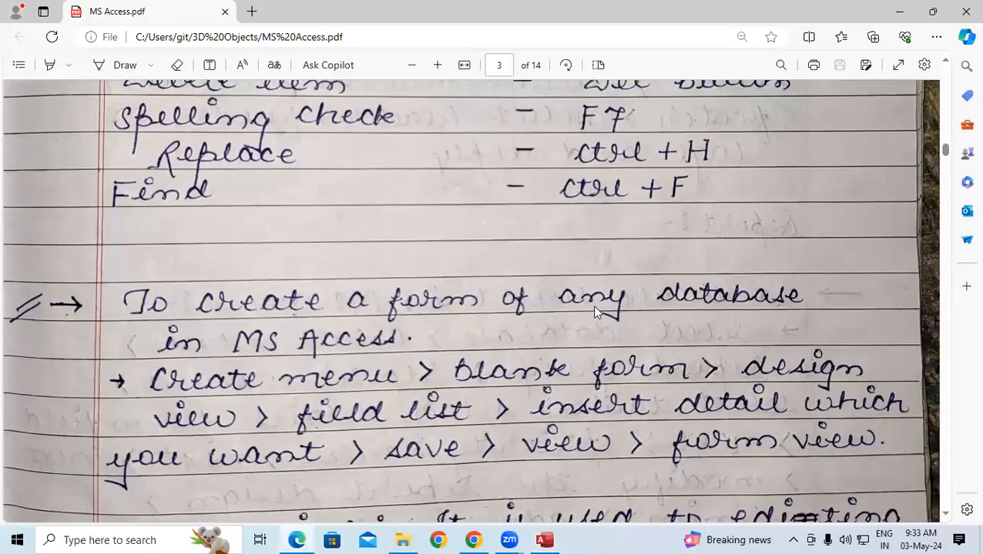
- Switch to Access, open the SRV2 table to view its fields and records, and close it
{"action": "left_click", "coordinate": [544, 539]}
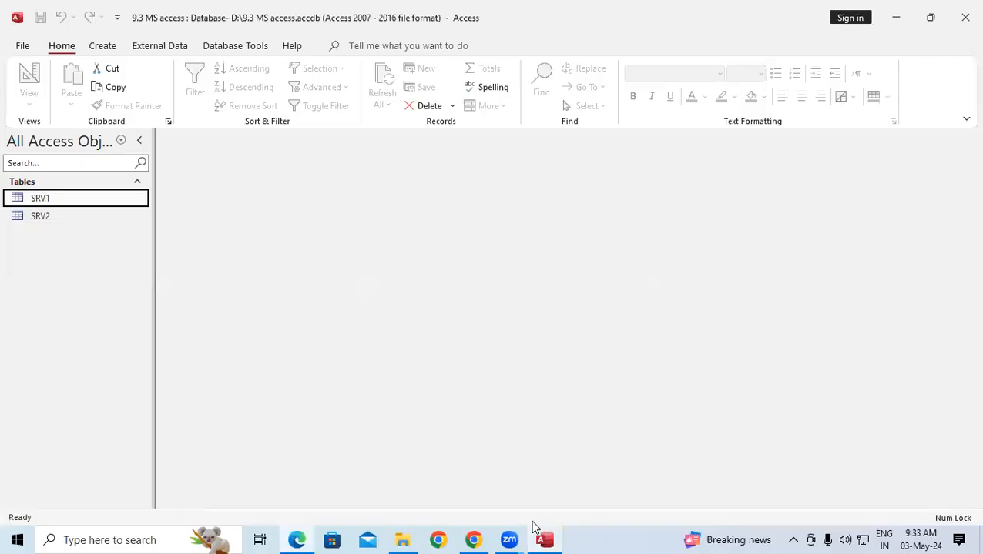
{"action": "double_click", "coordinate": [61, 219]}
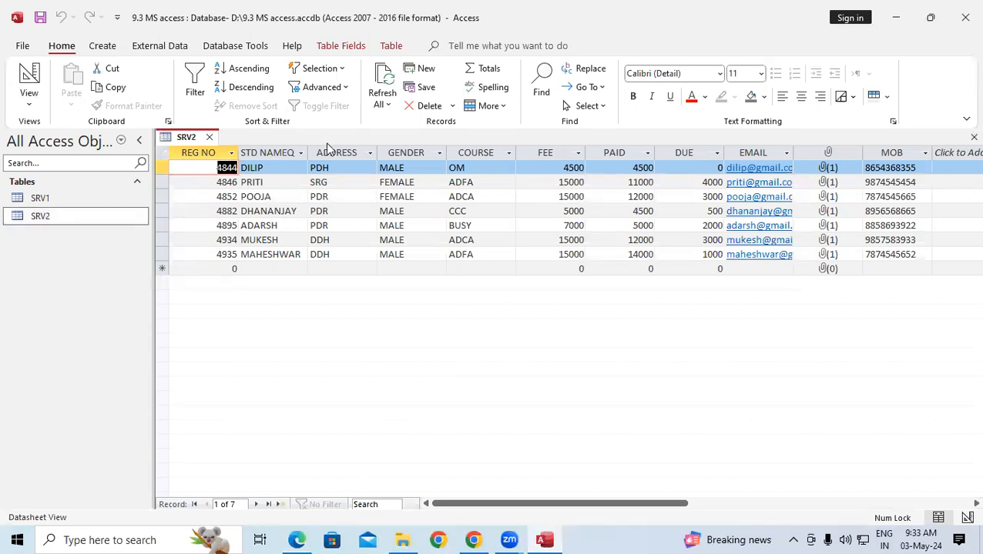
{"action": "right_click", "coordinate": [186, 138]}
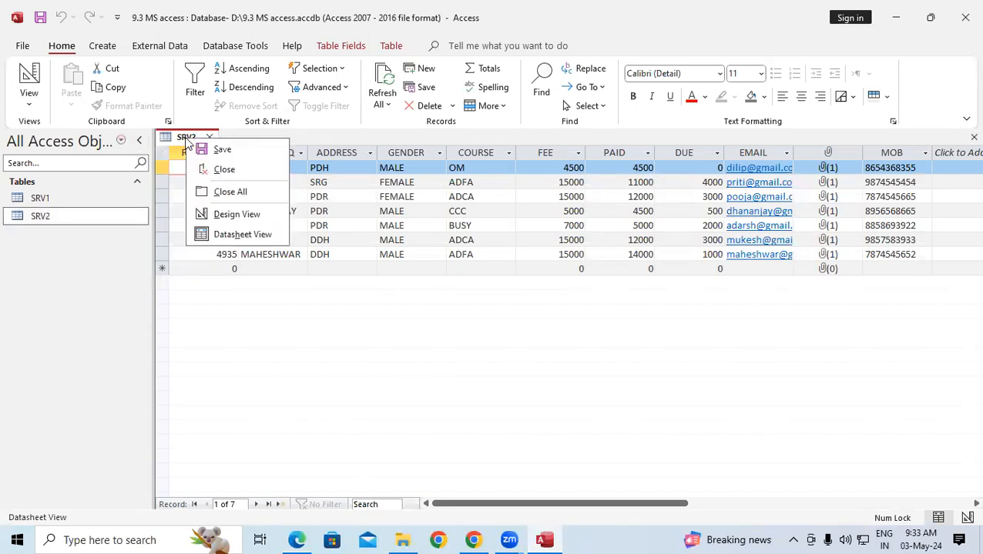
{"action": "left_click", "coordinate": [230, 191]}
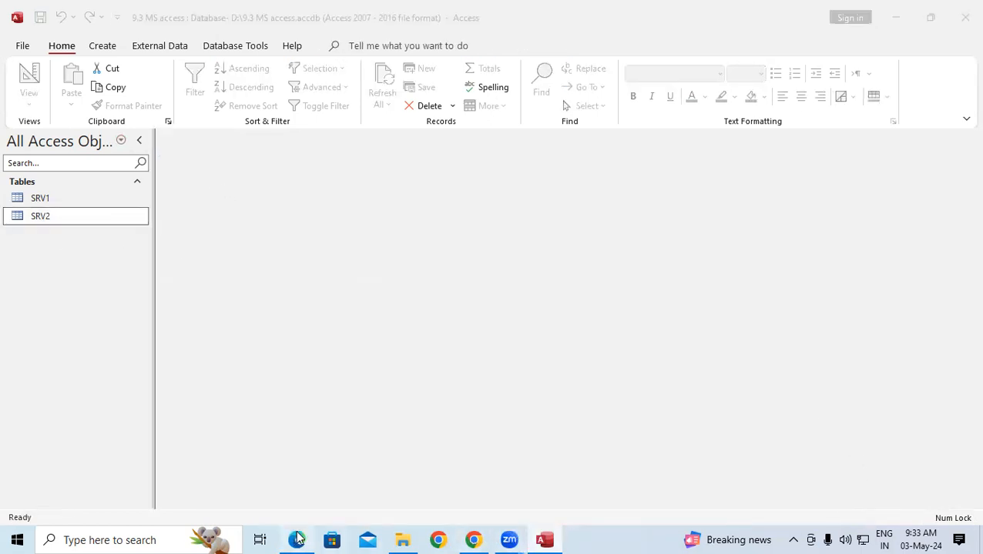
- Recheck the form instructions in the Edge PDF, and create a blank form in Access in Design View
{"action": "left_click", "coordinate": [296, 539]}
{"action": "scroll", "coordinate": [320, 323], "scroll_direction": "down", "scroll_amount": 3}
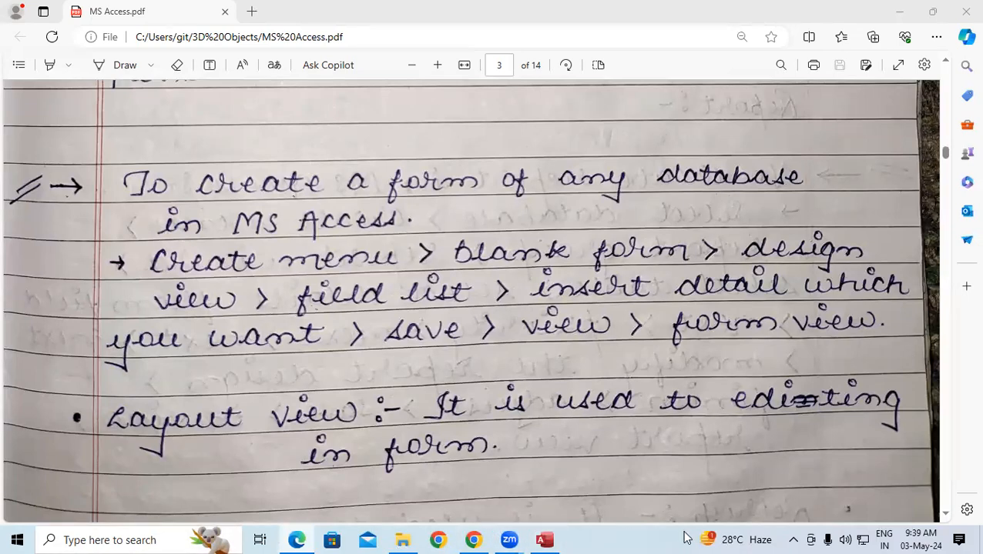
{"action": "left_click", "coordinate": [543, 539]}
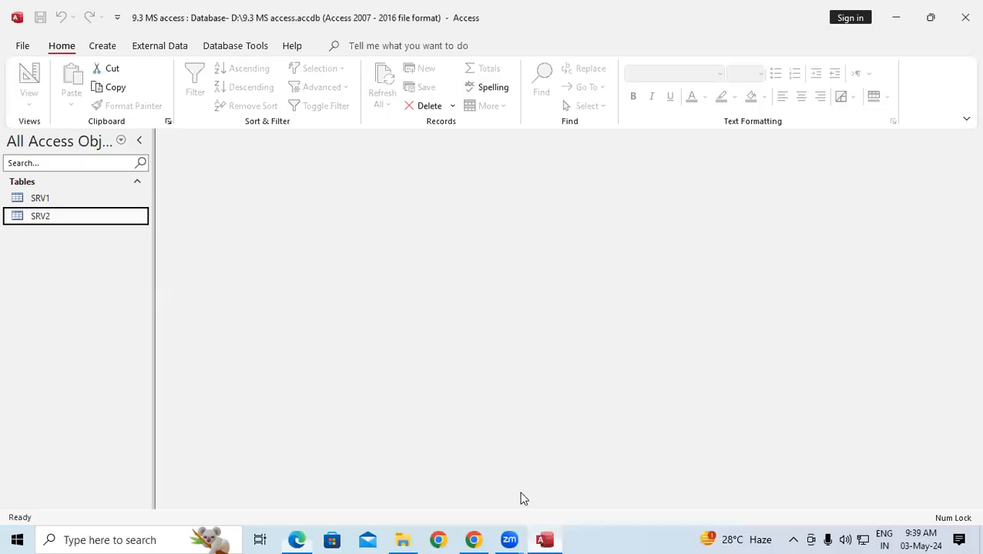
{"action": "left_click", "coordinate": [113, 48]}
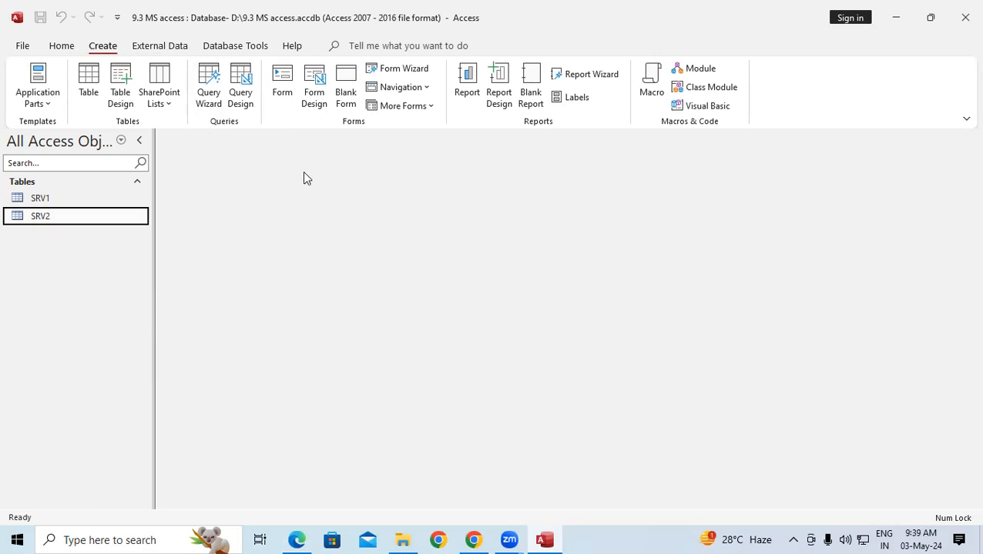
{"action": "left_click", "coordinate": [345, 81]}
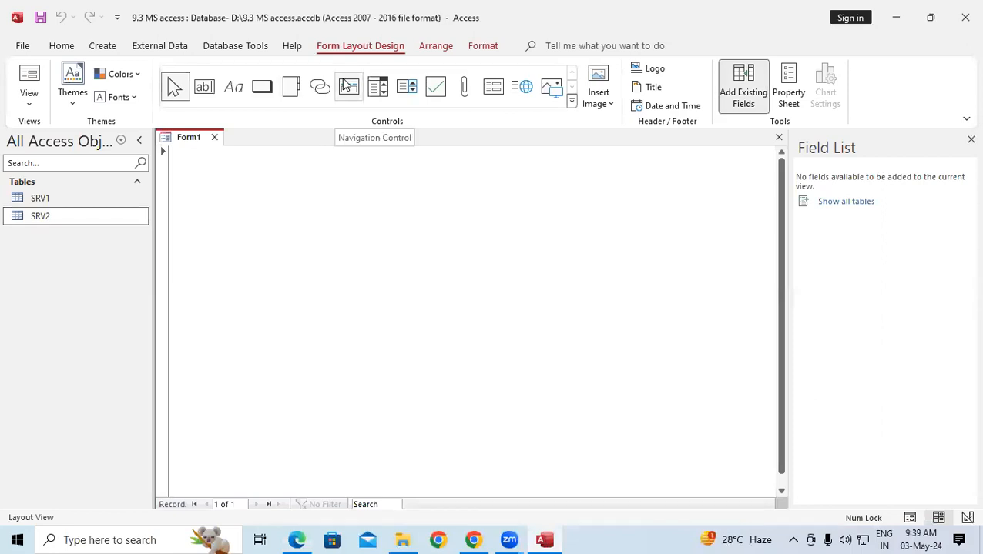
{"action": "left_click", "coordinate": [30, 103]}
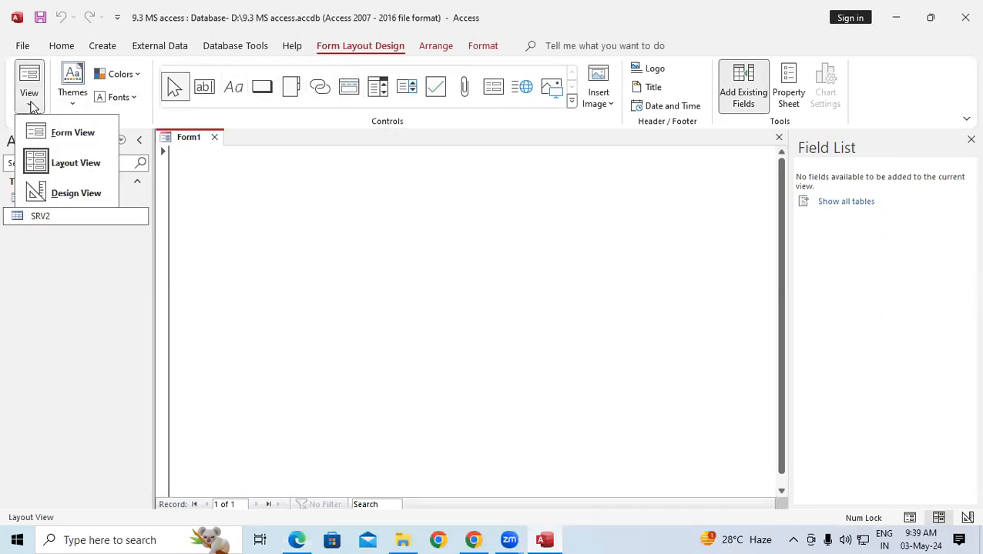
{"action": "left_click", "coordinate": [70, 191]}
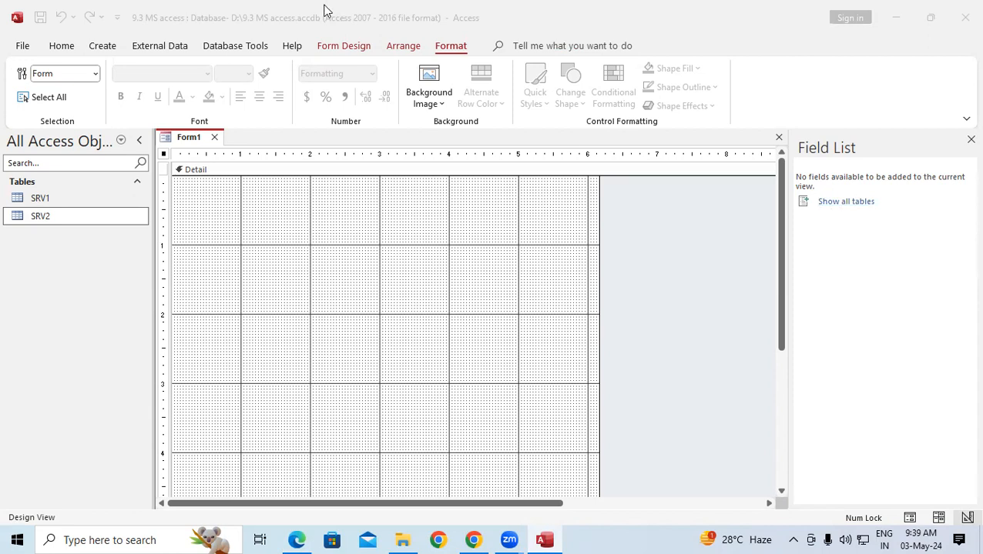
- Reopen the Field List for the form, show all tables and expand the fields of SRV2
{"action": "left_click", "coordinate": [344, 46]}
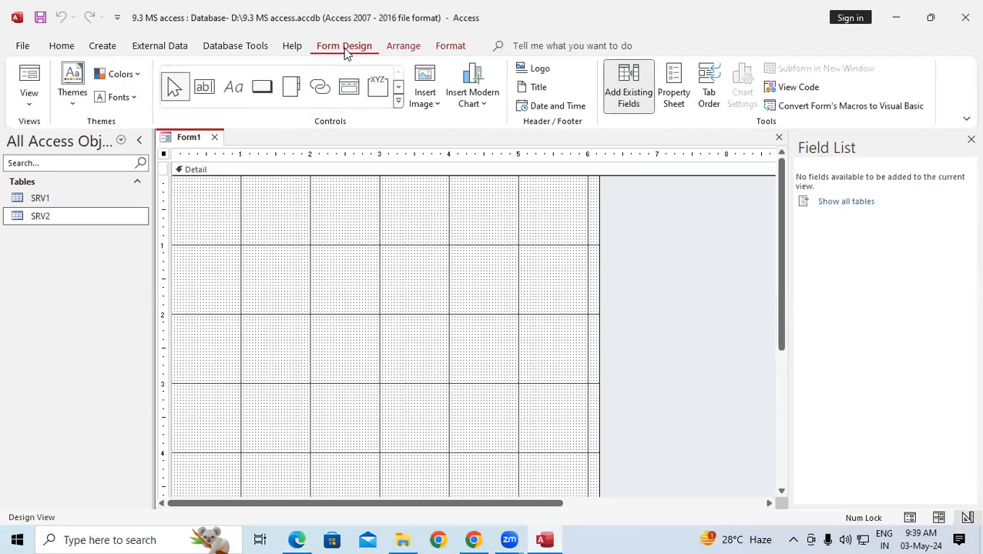
{"action": "left_click", "coordinate": [968, 140]}
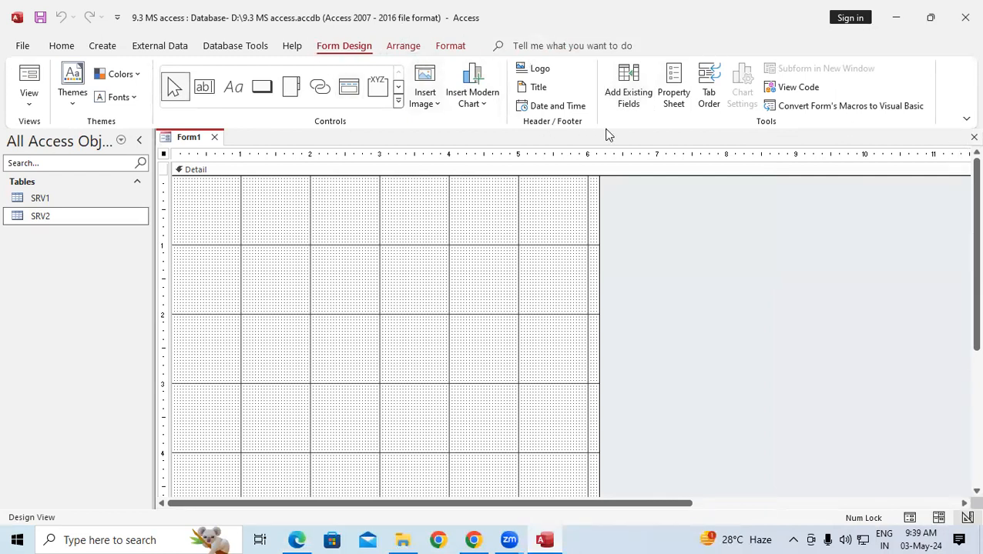
{"action": "left_click", "coordinate": [639, 99]}
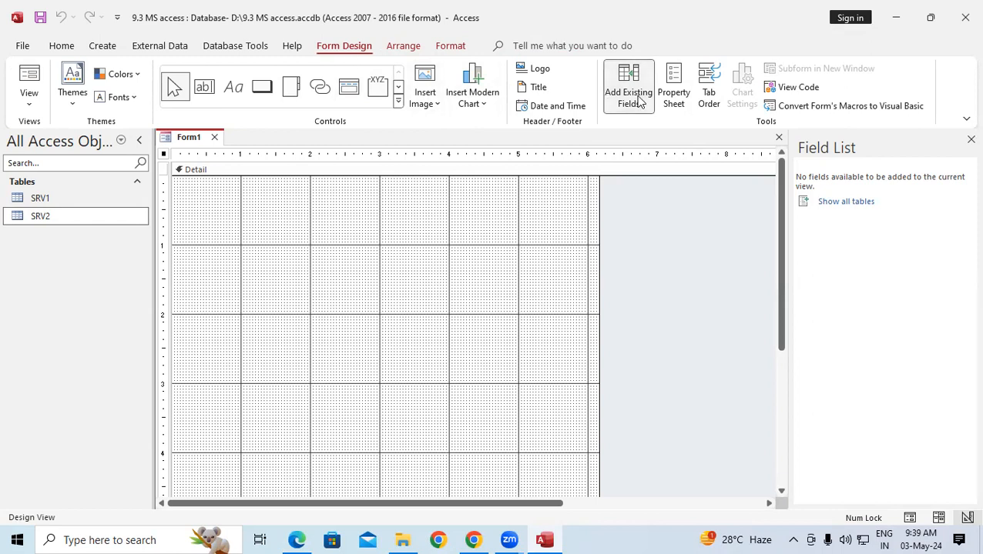
{"action": "left_click", "coordinate": [854, 203]}
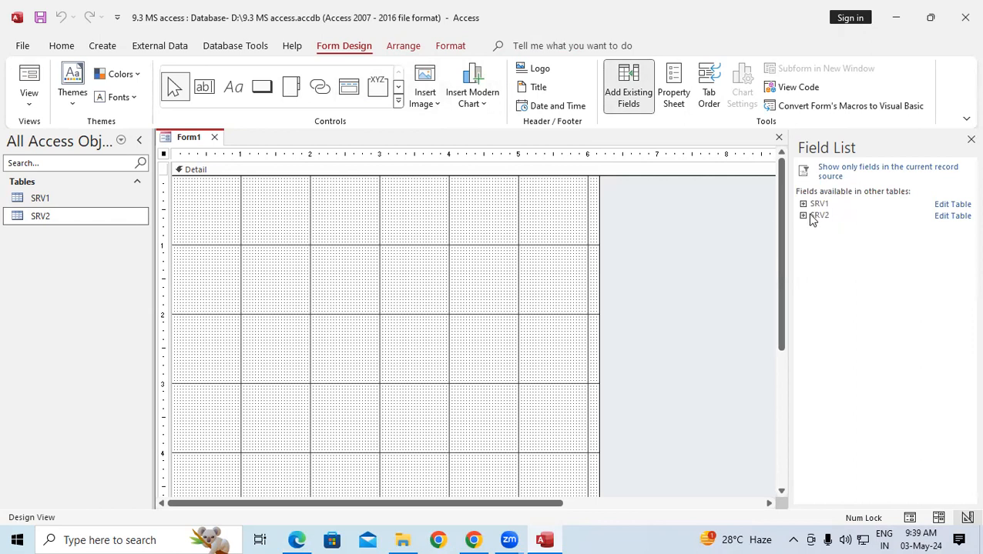
{"action": "left_click", "coordinate": [810, 217]}
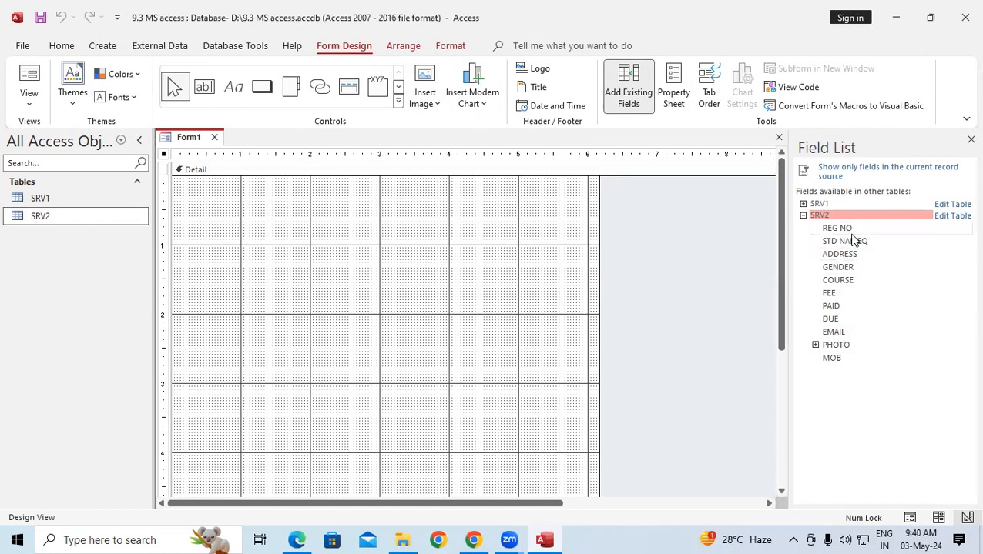
- Add the SRV2 fields REG NO, ADDRESS, GENDER, COURSE, EMAIL, MOB and PHOTO to the form's Detail section
{"action": "left_click", "coordinate": [836, 229]}
{"action": "double_click", "coordinate": [835, 228]}
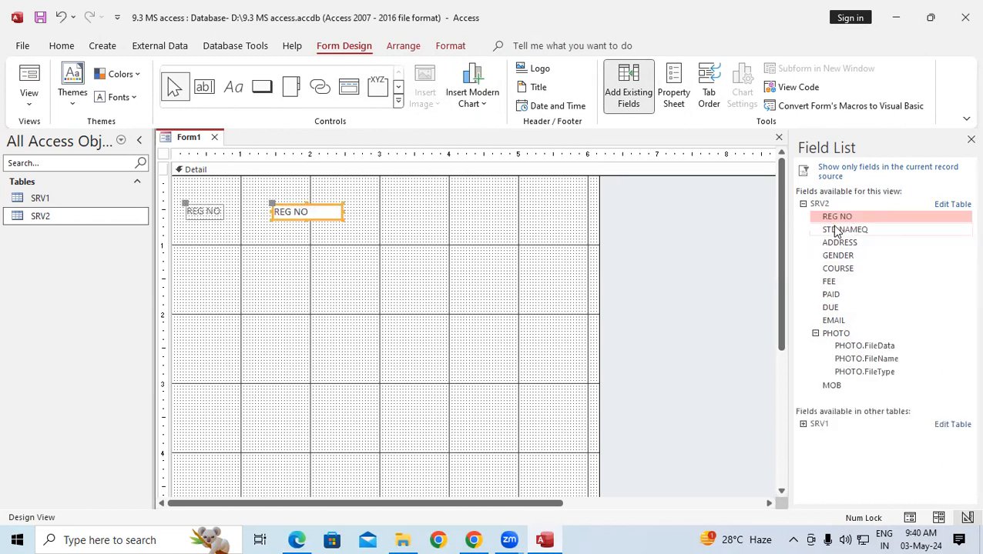
{"action": "double_click", "coordinate": [839, 245]}
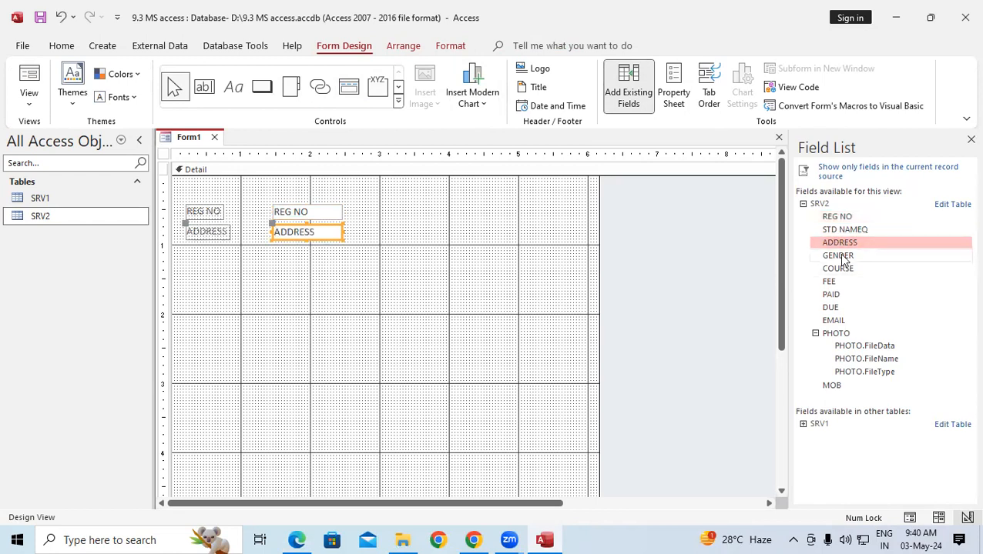
{"action": "double_click", "coordinate": [843, 257]}
{"action": "double_click", "coordinate": [843, 271]}
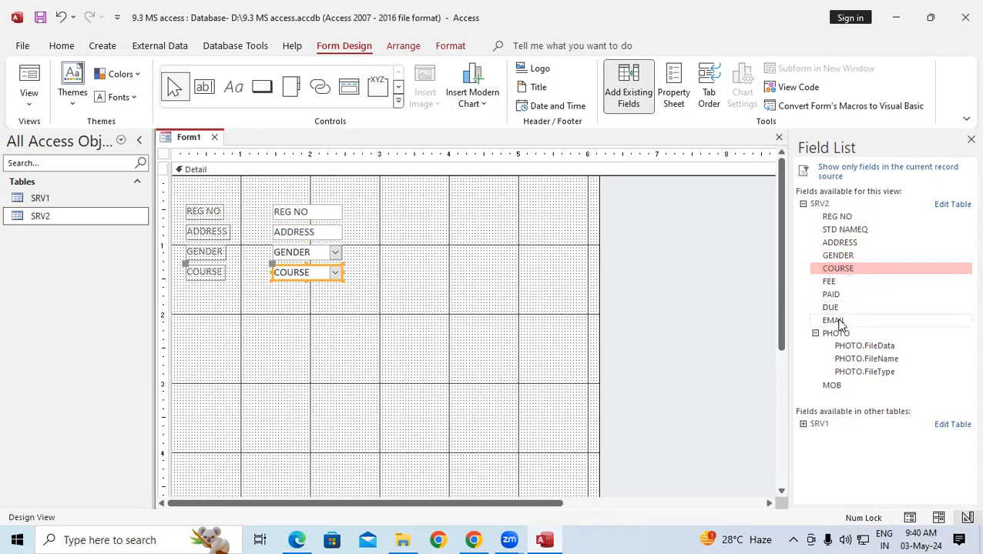
{"action": "double_click", "coordinate": [840, 322]}
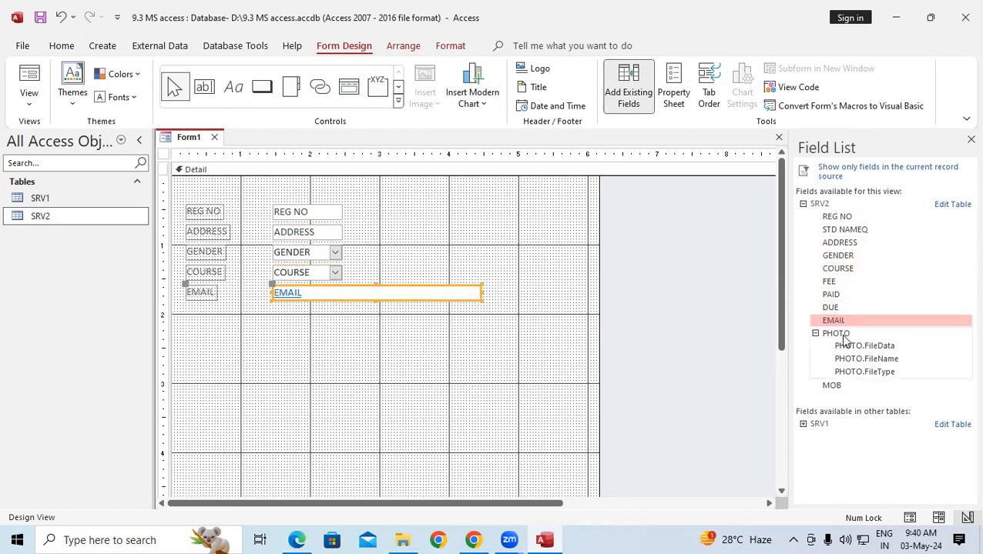
{"action": "double_click", "coordinate": [833, 386]}
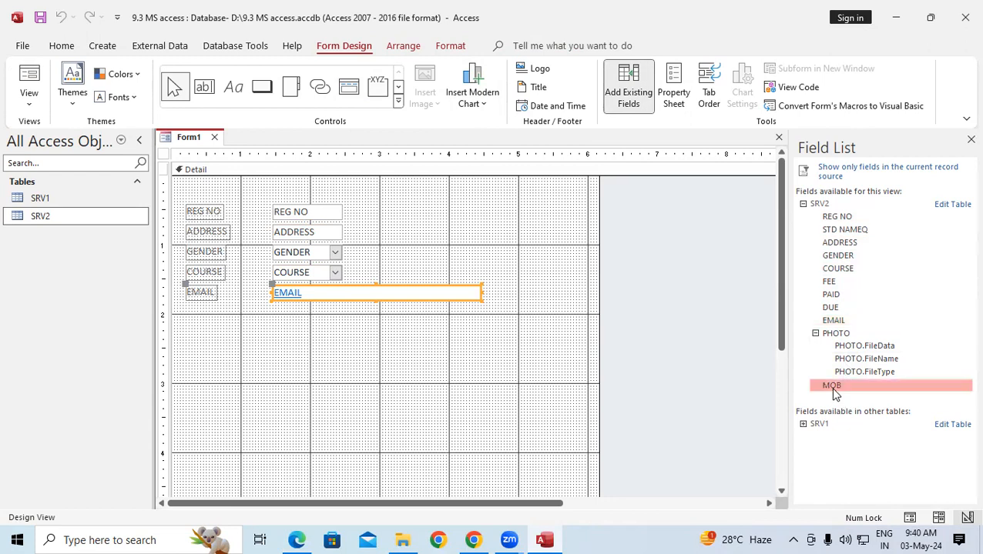
{"action": "left_click", "coordinate": [833, 337]}
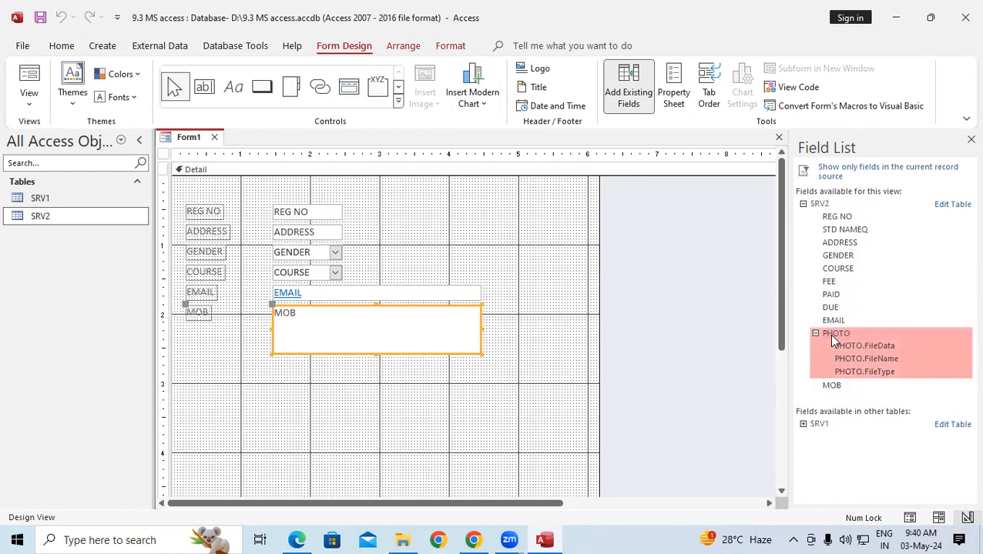
{"action": "double_click", "coordinate": [832, 338]}
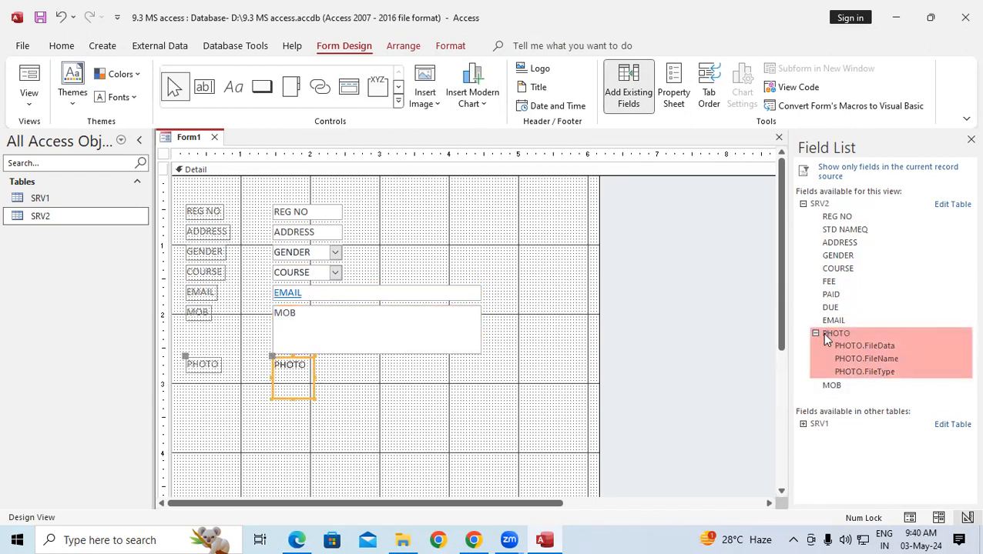
- Move the PHOTO box to the upper right of the Detail grid and place its label just left of it
{"action": "left_click", "coordinate": [271, 359]}
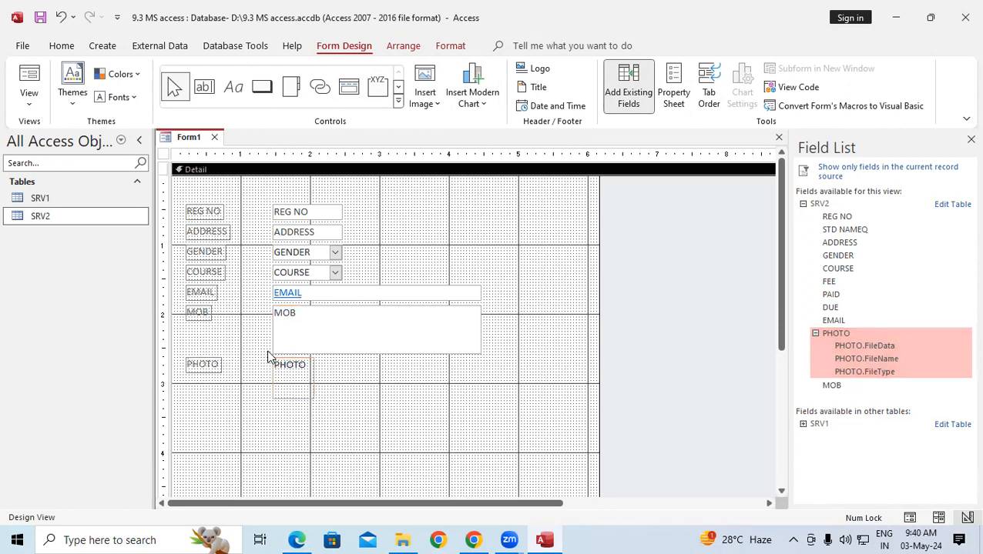
{"action": "left_click_drag", "start_coordinate": [272, 357], "coordinate": [494, 198]}
{"action": "left_click", "coordinate": [186, 361]}
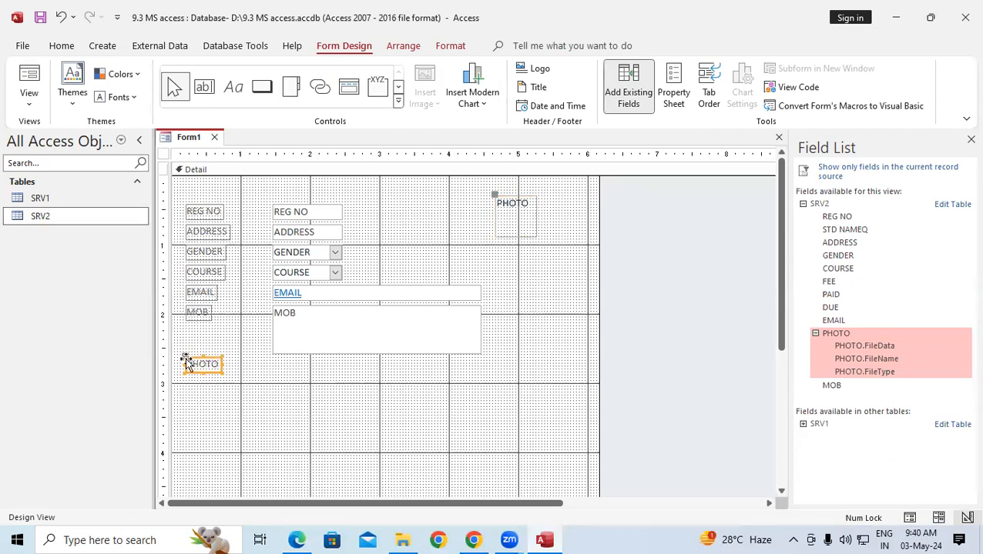
{"action": "left_click_drag", "start_coordinate": [185, 358], "coordinate": [387, 264]}
{"action": "left_click_drag", "start_coordinate": [419, 206], "coordinate": [421, 208]}
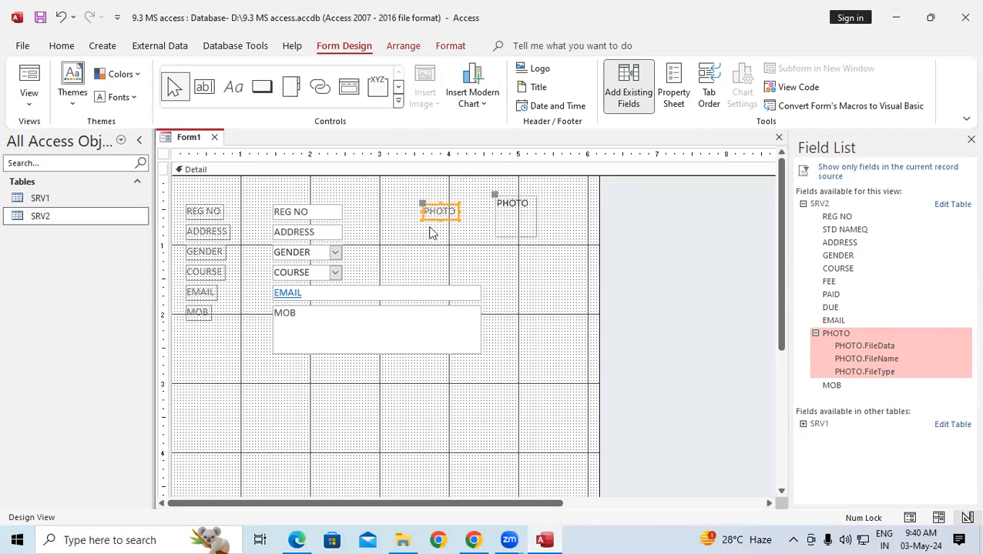
- Shrink the MOB text box to a single line and narrow it to end at about 3 on the ruler
{"action": "left_click", "coordinate": [308, 337]}
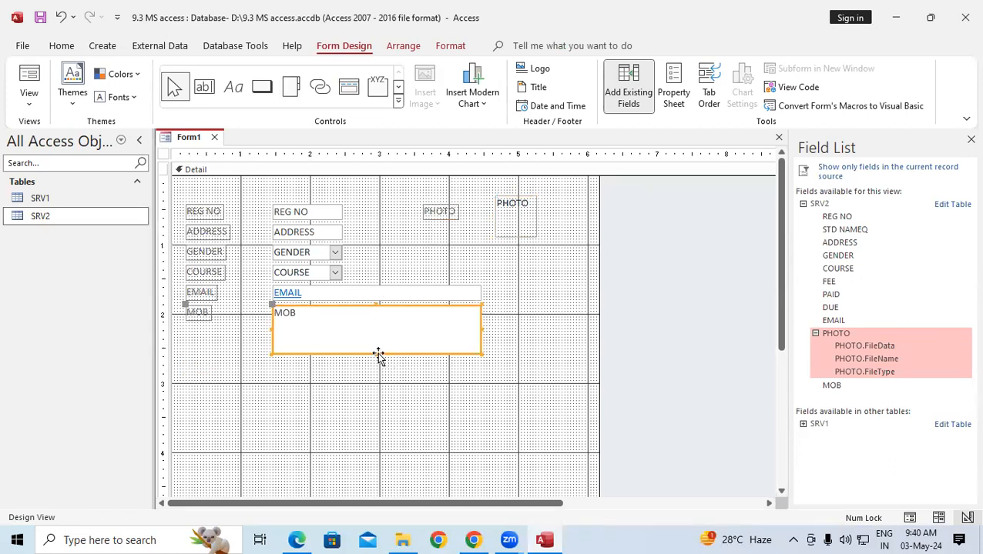
{"action": "left_click_drag", "start_coordinate": [375, 354], "coordinate": [375, 320]}
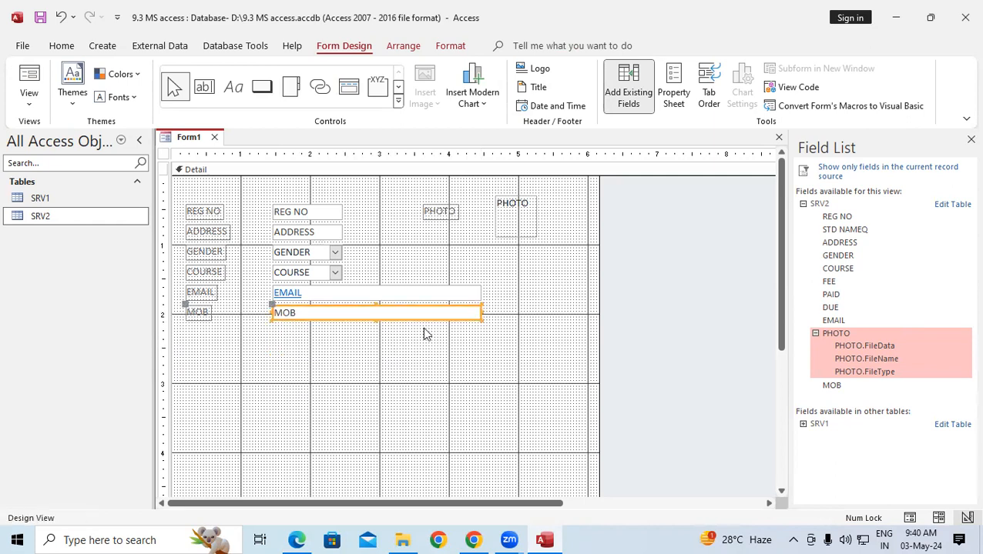
{"action": "left_click", "coordinate": [479, 314]}
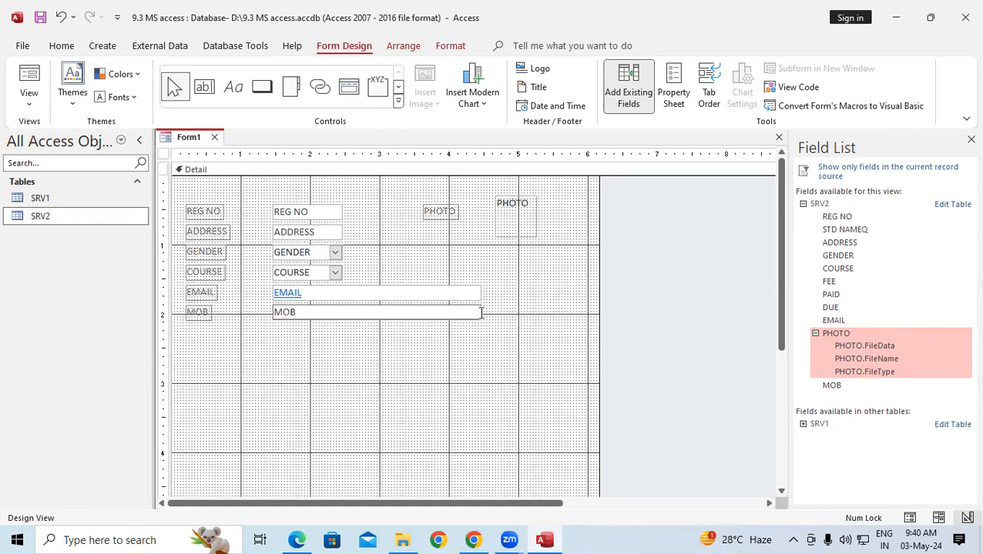
{"action": "left_click", "coordinate": [430, 292]}
{"action": "left_click", "coordinate": [429, 316]}
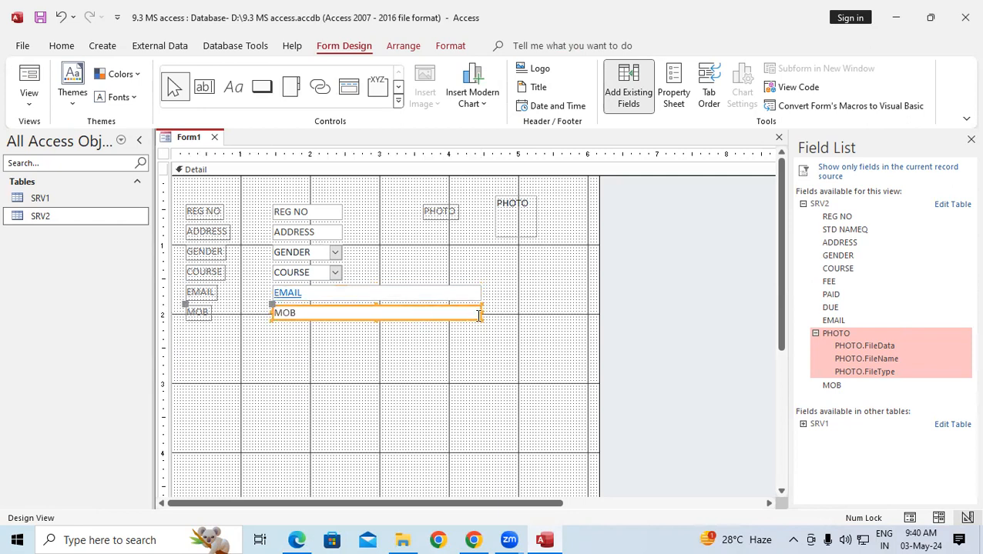
{"action": "left_click_drag", "start_coordinate": [479, 312], "coordinate": [379, 309]}
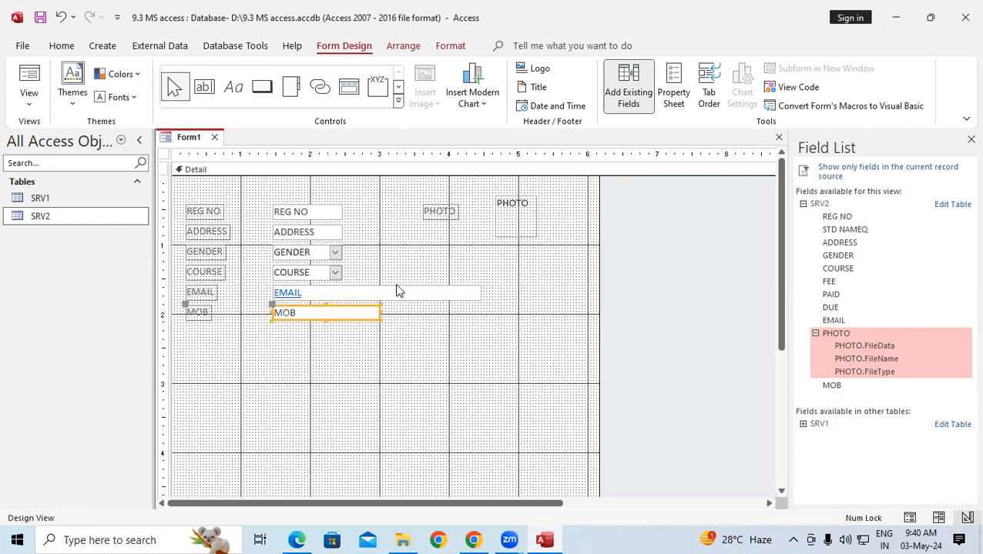
- Narrow the EMAIL text box so it ends at about 3.3 on the ruler, slightly past the MOB box
{"action": "left_click", "coordinate": [397, 291]}
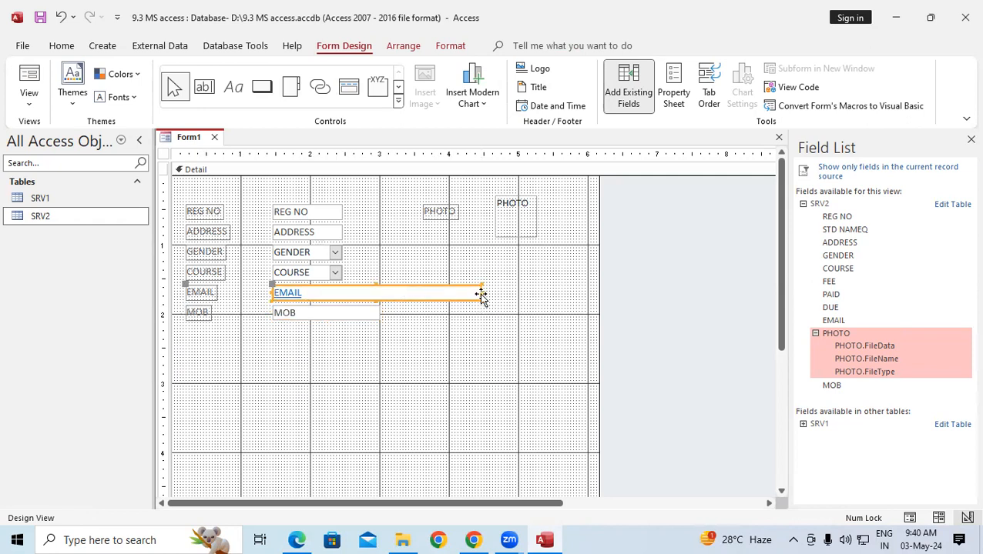
{"action": "left_click_drag", "start_coordinate": [482, 291], "coordinate": [400, 291]}
{"action": "left_click", "coordinate": [472, 295]}
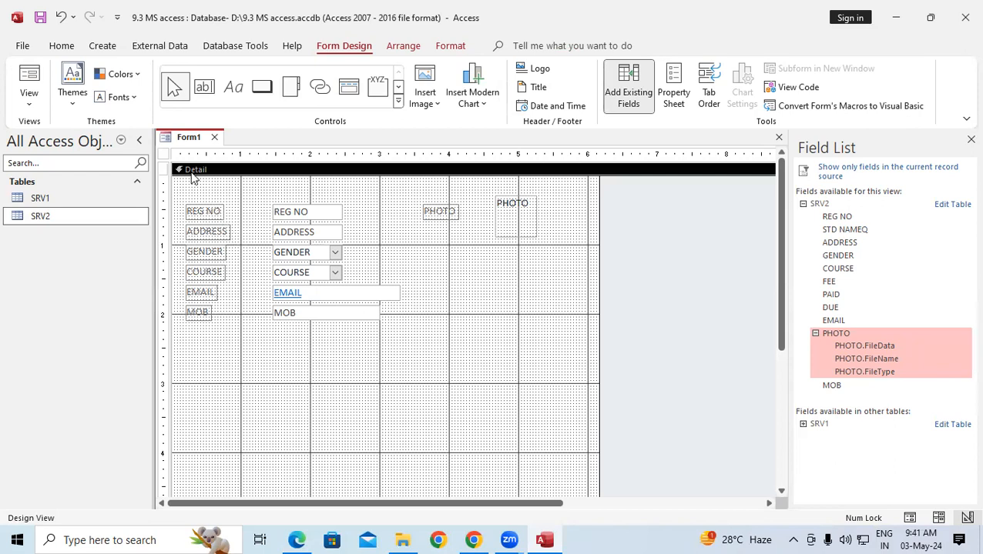
- Save the form under the name Form1
{"action": "right_click", "coordinate": [182, 139]}
{"action": "left_click", "coordinate": [202, 148]}
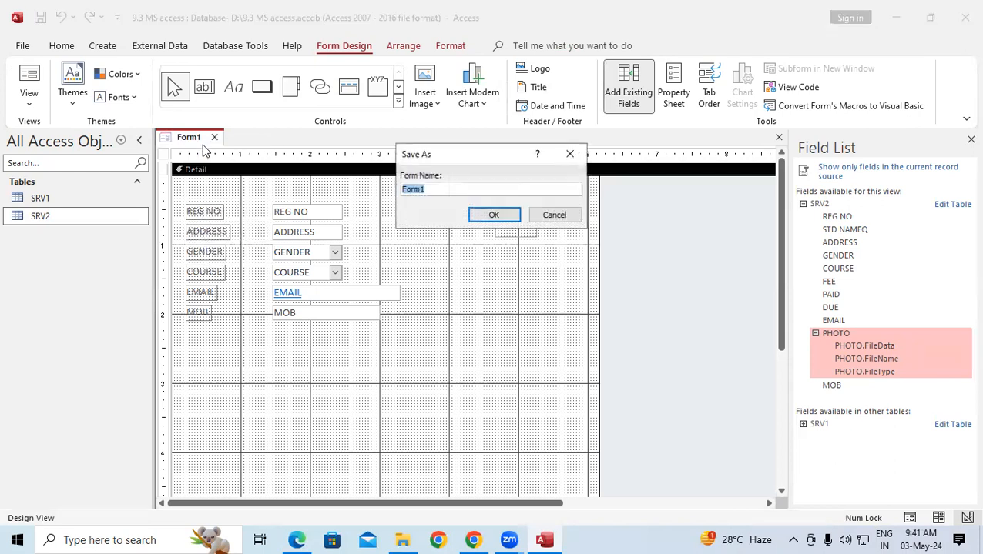
{"action": "left_click", "coordinate": [482, 215]}
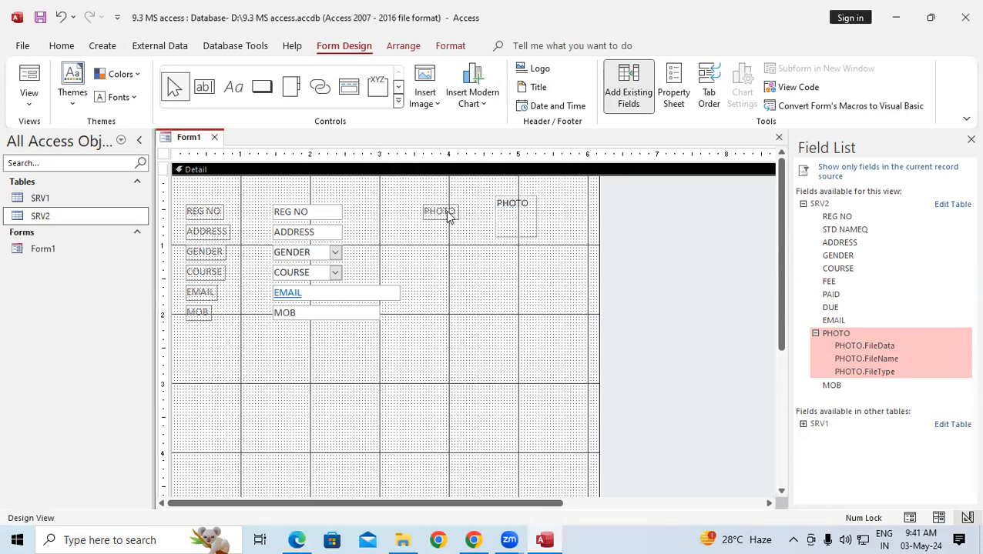
- Preview Form1 in Form View, and return it to Design View
{"action": "left_click", "coordinate": [30, 109]}
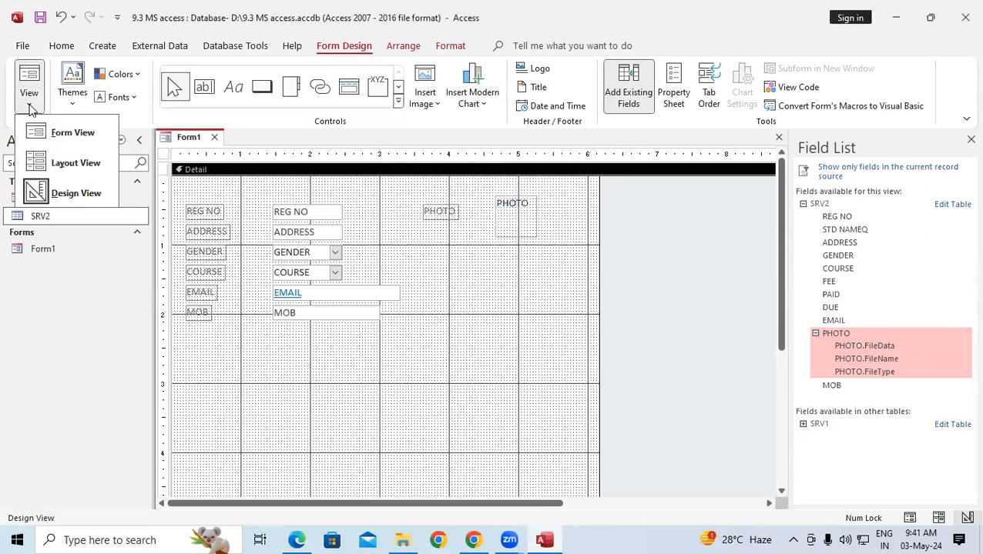
{"action": "left_click", "coordinate": [54, 142]}
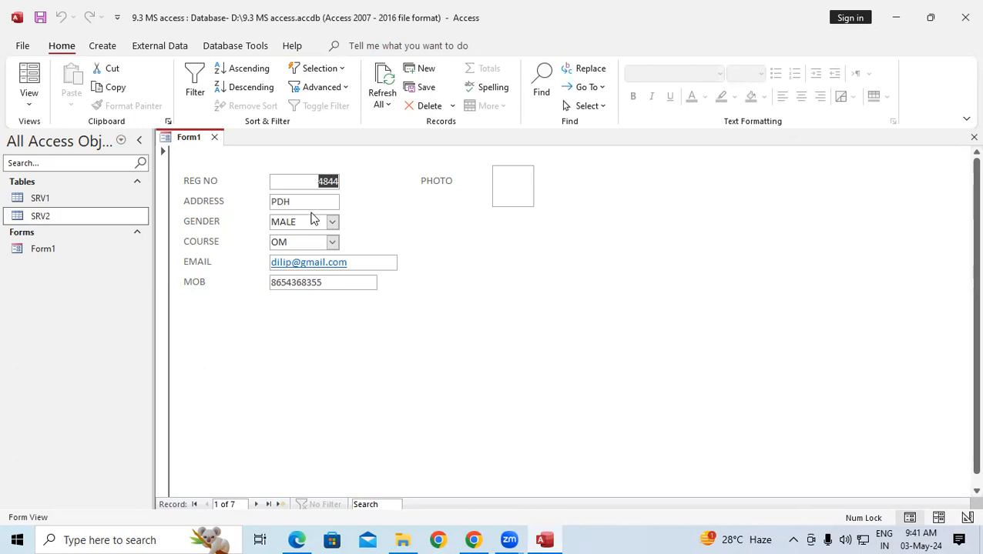
{"action": "left_click", "coordinate": [31, 106]}
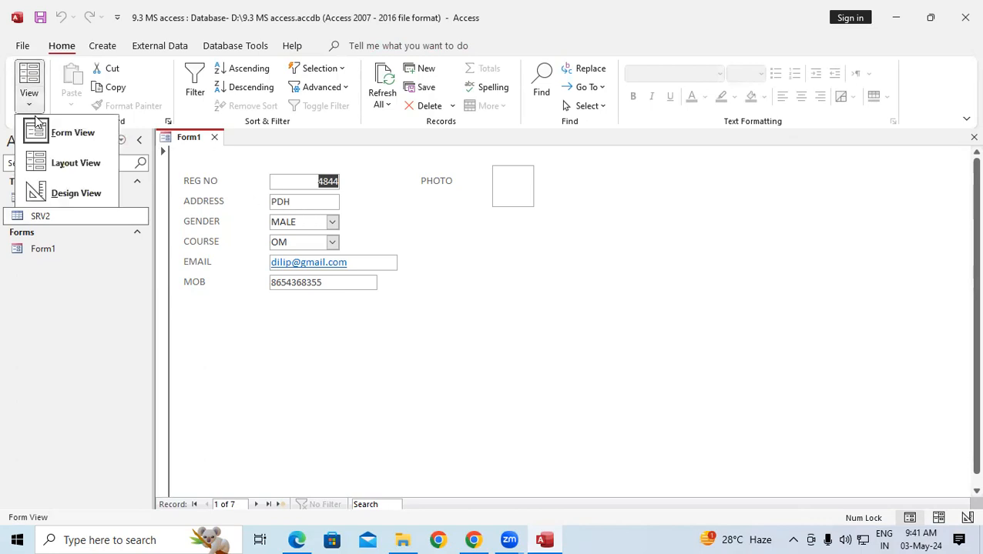
{"action": "left_click", "coordinate": [67, 193]}
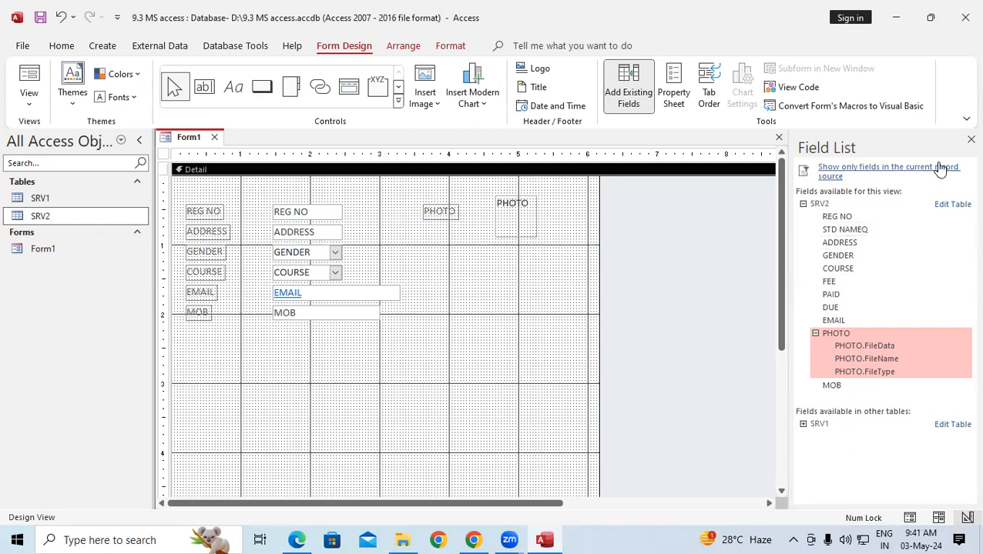
- Try to correct the STD NAMEQ field name by opening table SRV2 read-only in Design View, and close the table
{"action": "left_click", "coordinate": [964, 140]}
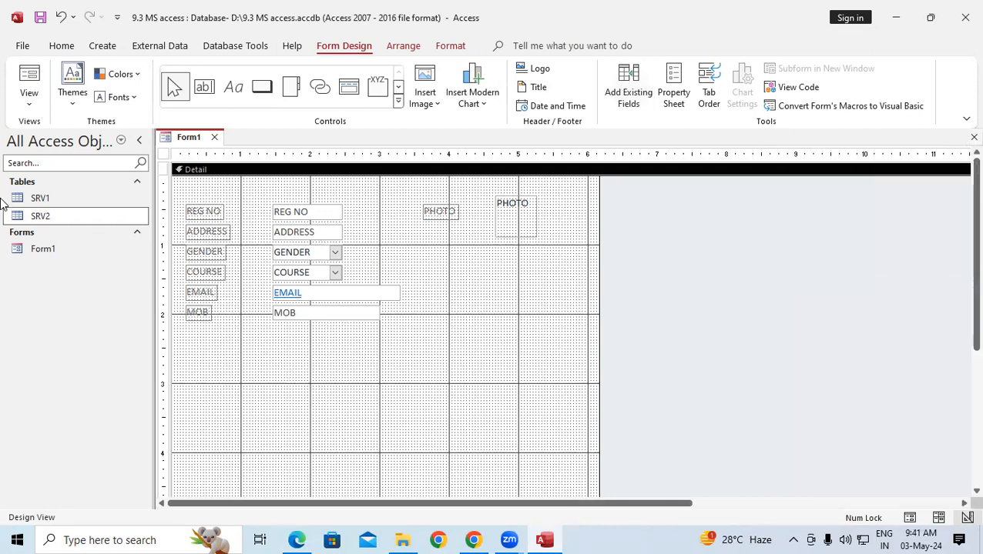
{"action": "double_click", "coordinate": [45, 216]}
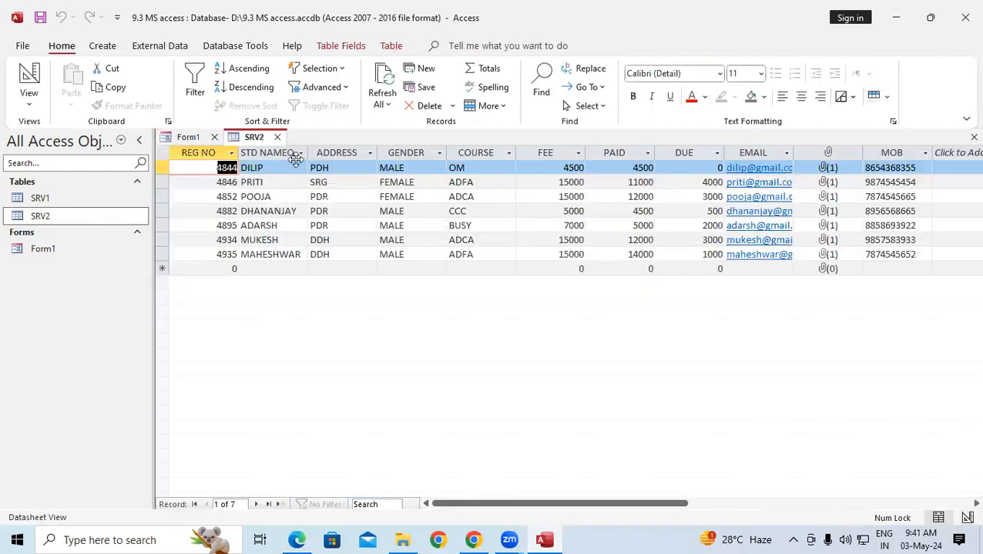
{"action": "left_click", "coordinate": [30, 106]}
{"action": "left_click", "coordinate": [75, 163]}
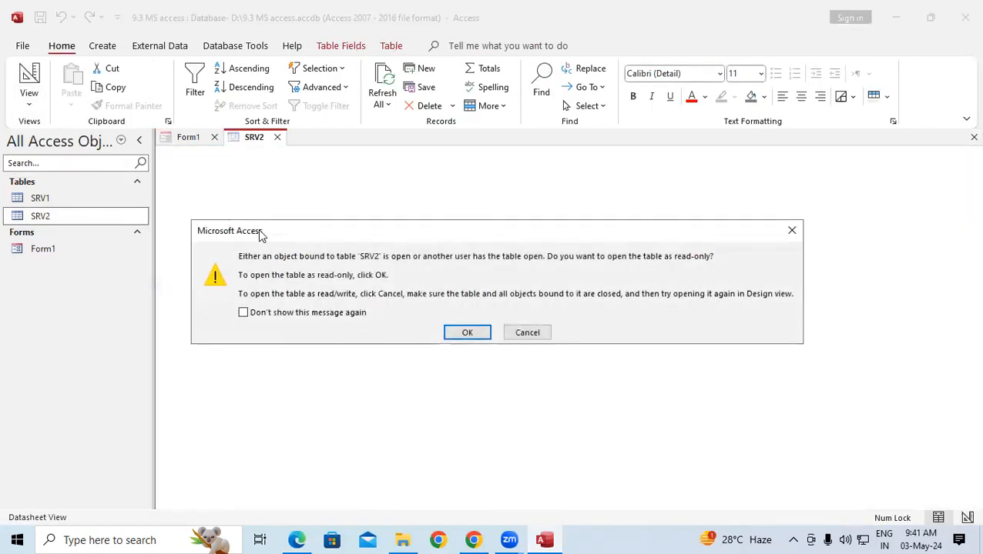
{"action": "left_click", "coordinate": [478, 335]}
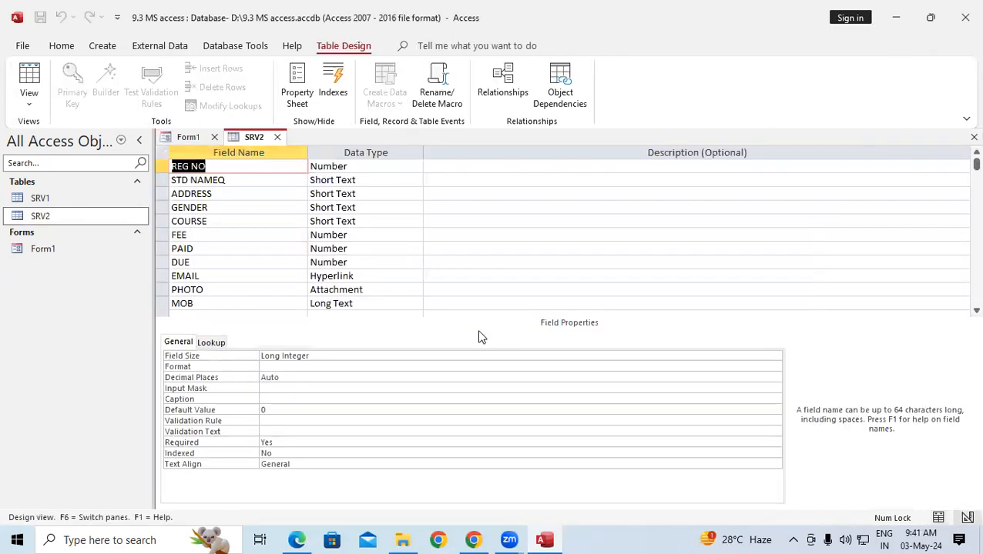
{"action": "left_click", "coordinate": [235, 183]}
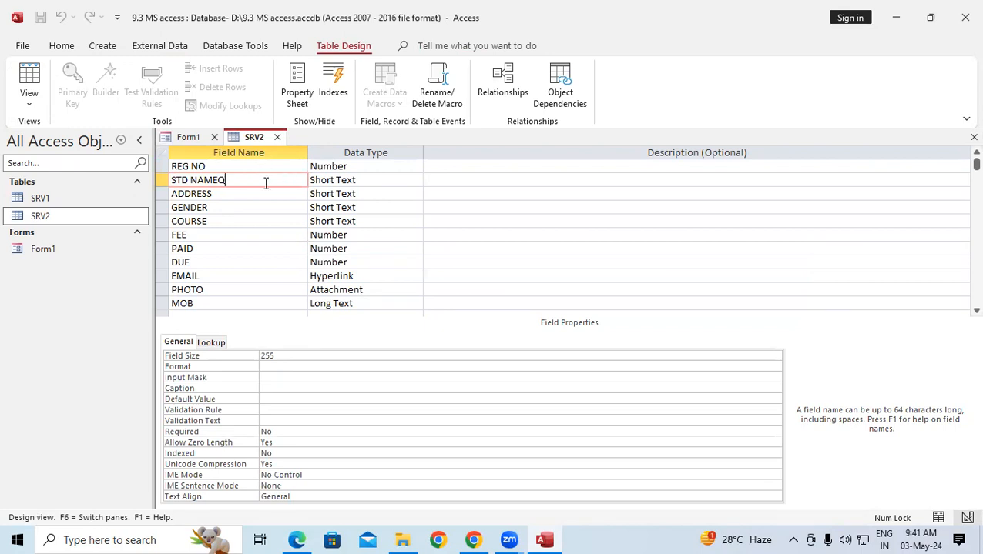
{"action": "left_click", "coordinate": [277, 138]}
- Close Form1, rename the STD NAMEQ field to STD NAME in SRV2's Design View, and save and close the table
{"action": "right_click", "coordinate": [199, 139]}
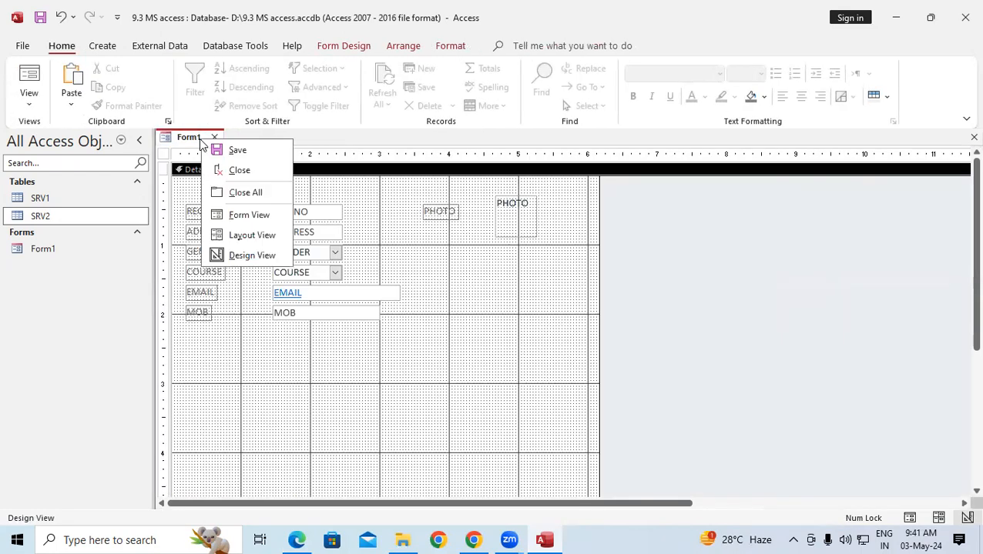
{"action": "left_click", "coordinate": [234, 170]}
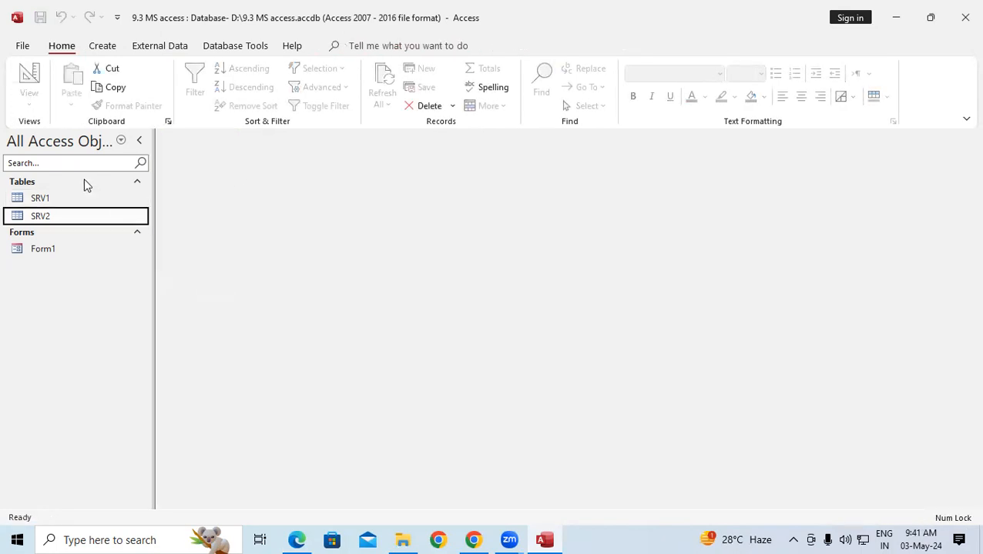
{"action": "double_click", "coordinate": [84, 216]}
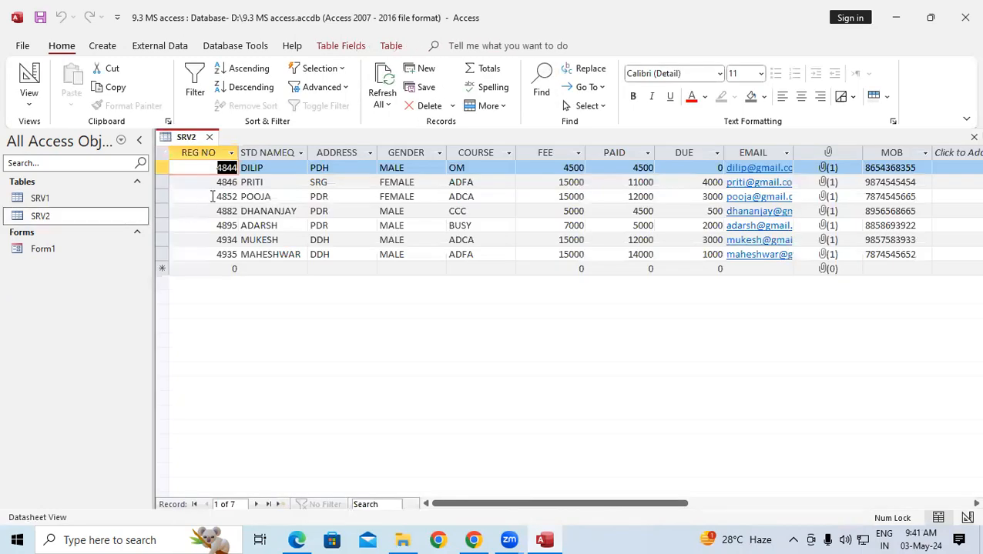
{"action": "left_click", "coordinate": [29, 100]}
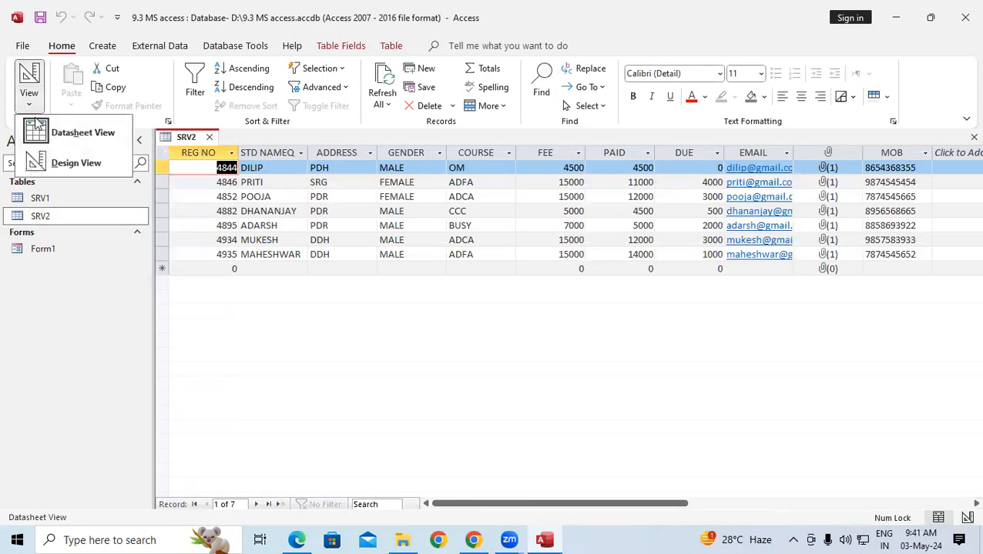
{"action": "left_click", "coordinate": [55, 164]}
{"action": "left_click", "coordinate": [228, 180]}
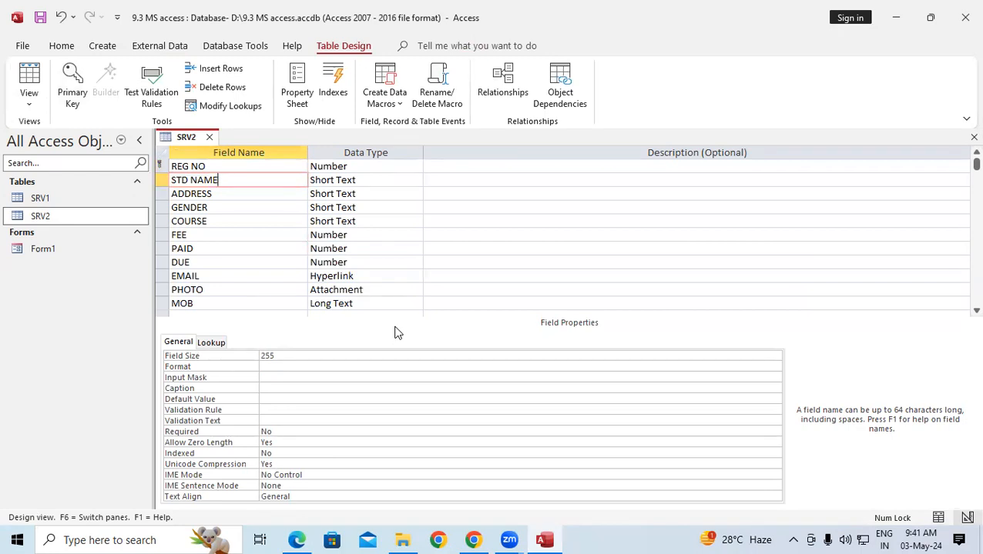
{"action": "right_click", "coordinate": [182, 136]}
{"action": "left_click", "coordinate": [198, 148]}
{"action": "left_click", "coordinate": [211, 140]}
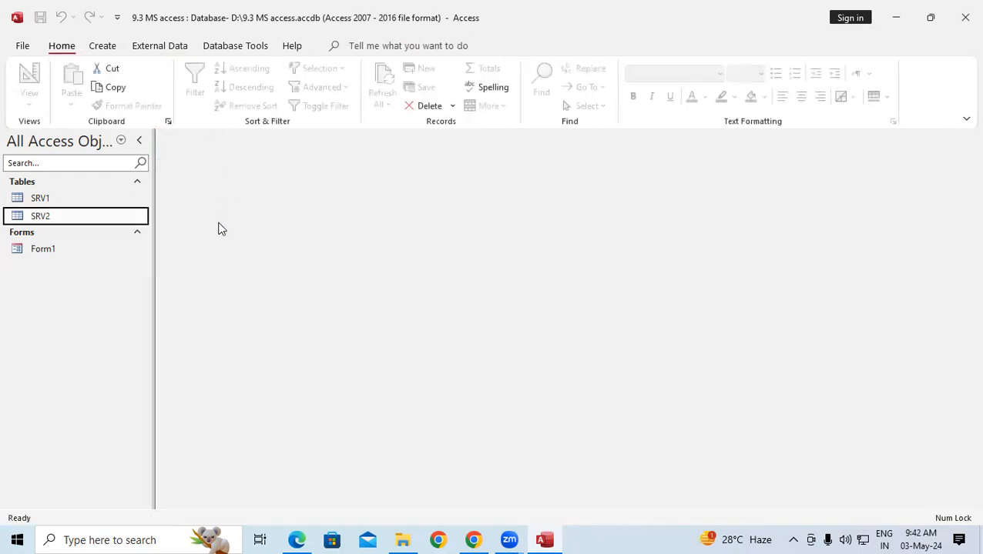
- Reopen Form1 in Design View, add the STD NAME field from the Field List, and place it above REG NO
{"action": "double_click", "coordinate": [52, 249]}
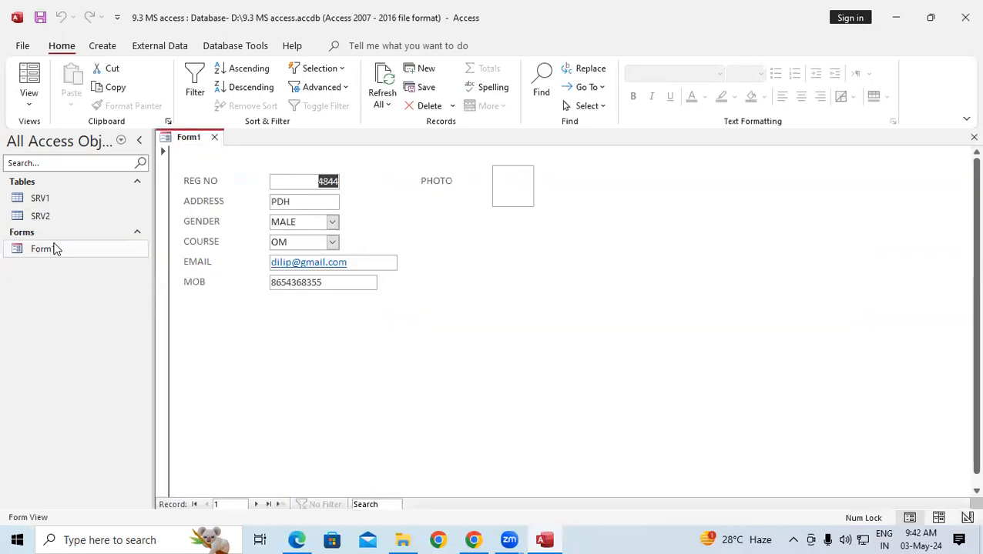
{"action": "left_click", "coordinate": [29, 103]}
{"action": "left_click", "coordinate": [75, 193]}
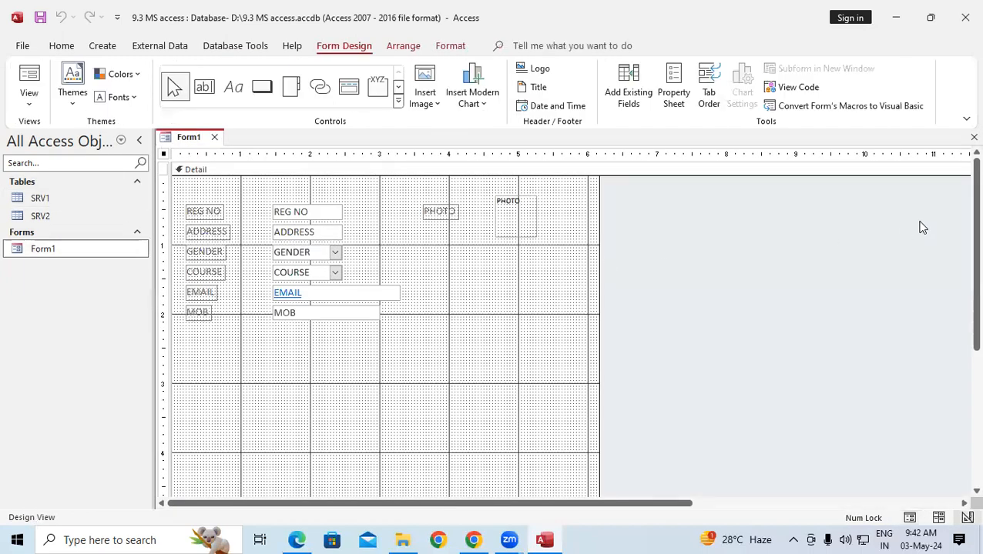
{"action": "left_click", "coordinate": [629, 91]}
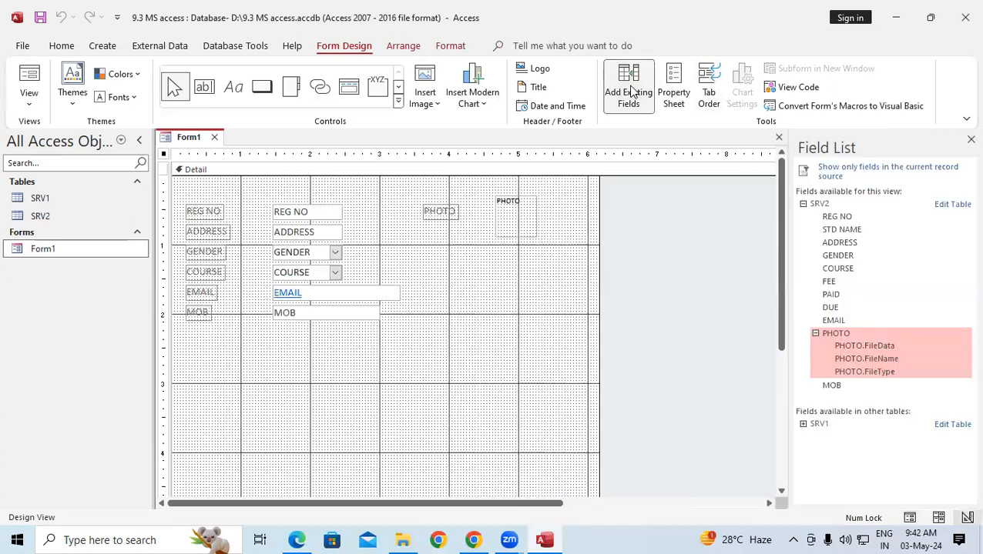
{"action": "double_click", "coordinate": [842, 230]}
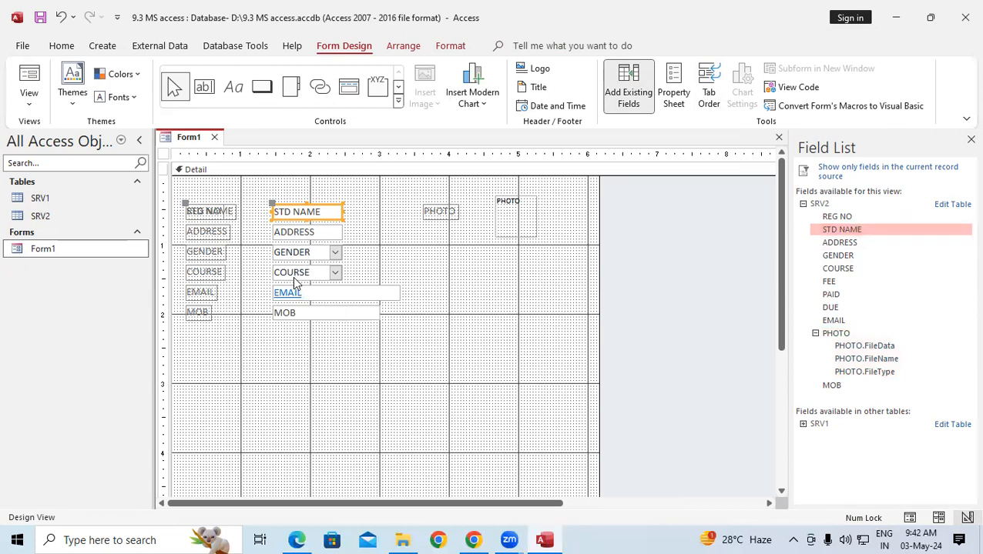
{"action": "left_click", "coordinate": [215, 213]}
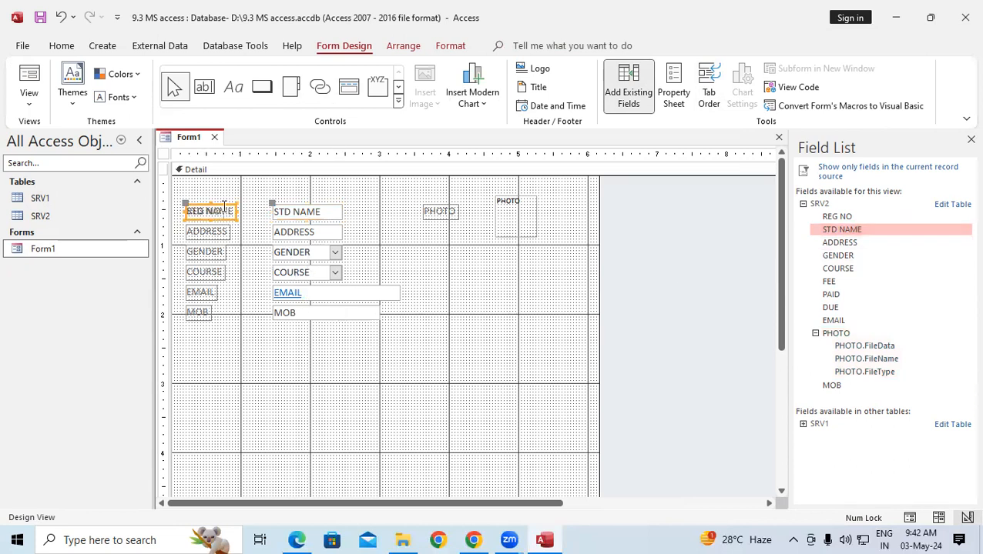
{"action": "left_click_drag", "start_coordinate": [227, 205], "coordinate": [234, 190]}
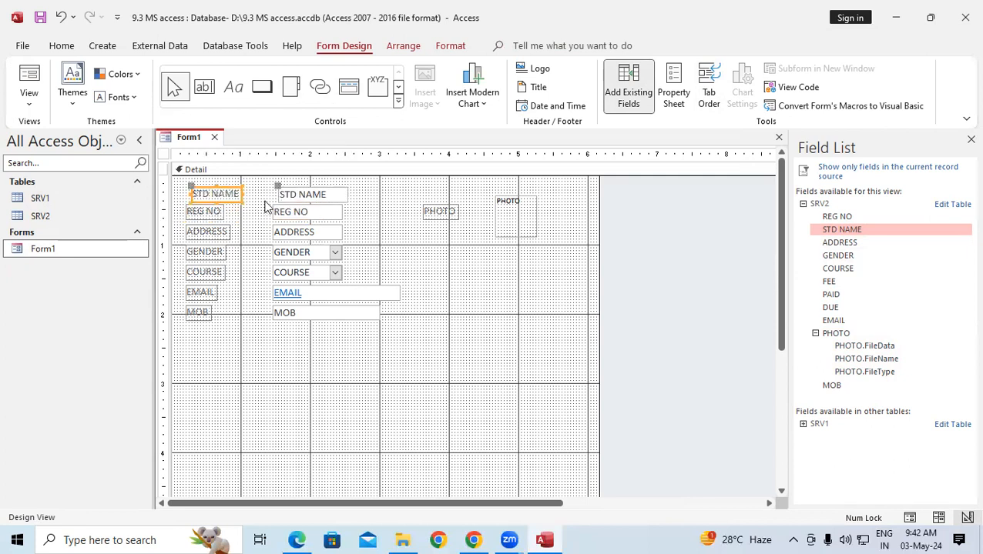
- Line up the STD NAME text box's left edge with the text boxes below it, and widen it slightly
{"action": "left_click", "coordinate": [285, 195]}
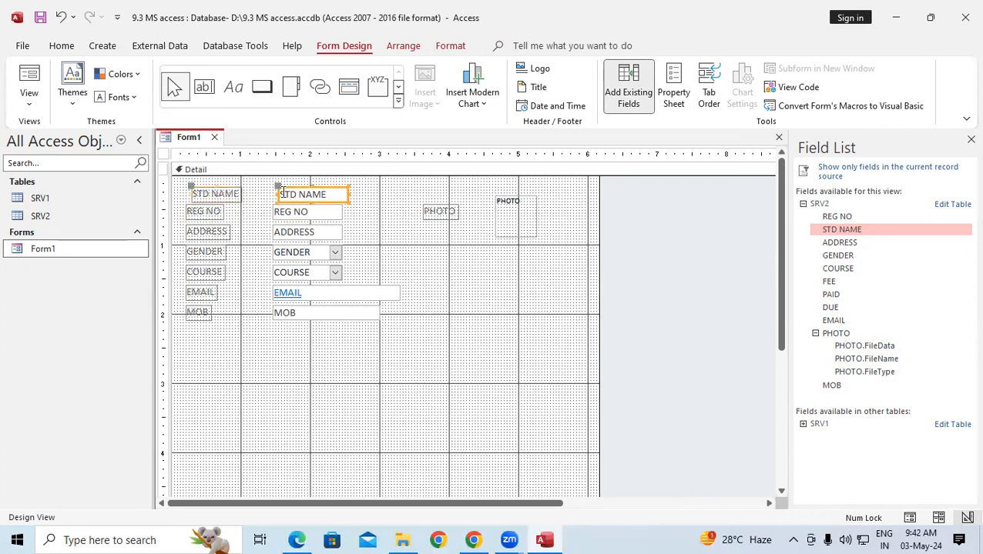
{"action": "left_click_drag", "start_coordinate": [276, 192], "coordinate": [269, 191]}
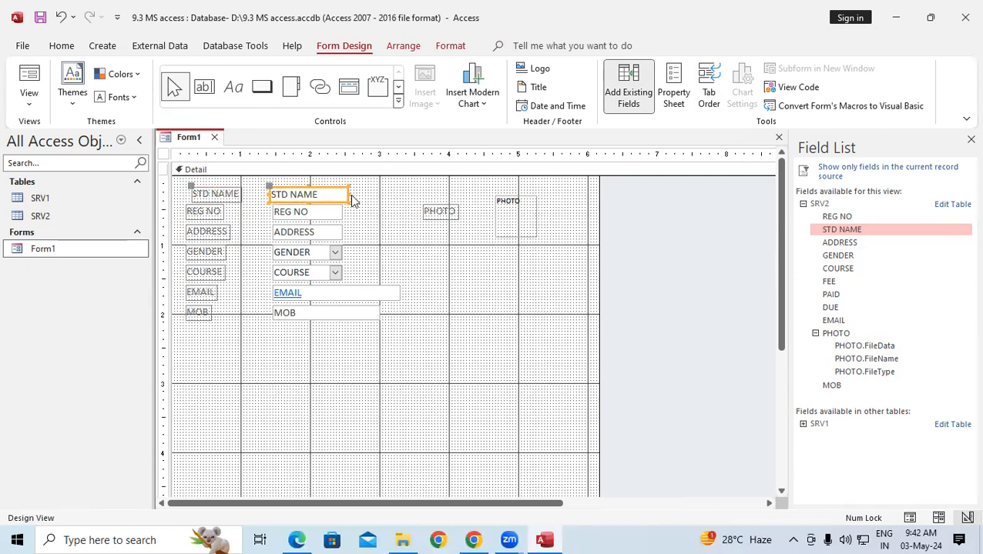
{"action": "left_click", "coordinate": [275, 194]}
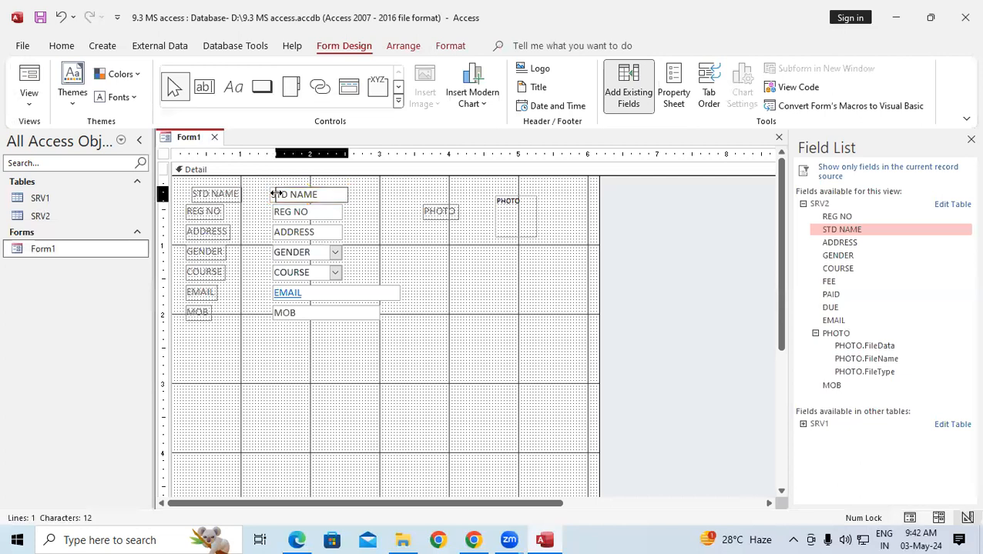
{"action": "left_click_drag", "start_coordinate": [275, 194], "coordinate": [272, 193]}
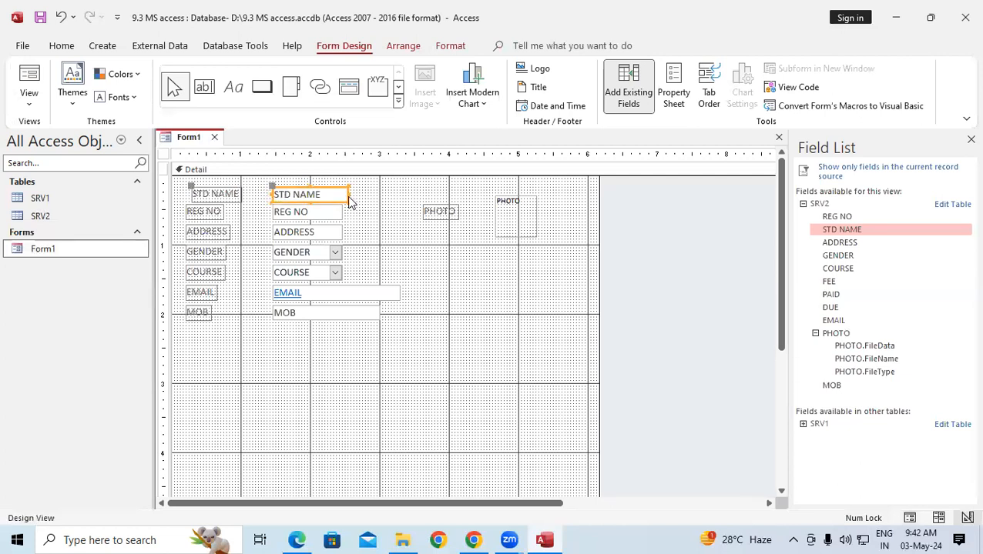
{"action": "left_click_drag", "start_coordinate": [348, 195], "coordinate": [357, 198]}
- Move the STD NAME label so its left edge lines up with the REG NO label
{"action": "left_click", "coordinate": [192, 189]}
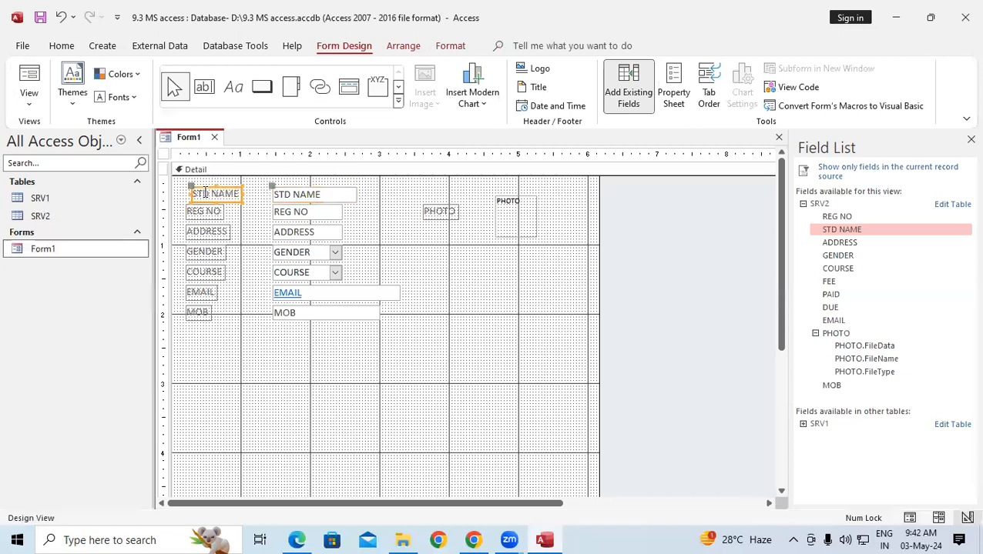
{"action": "left_click_drag", "start_coordinate": [191, 185], "coordinate": [184, 187]}
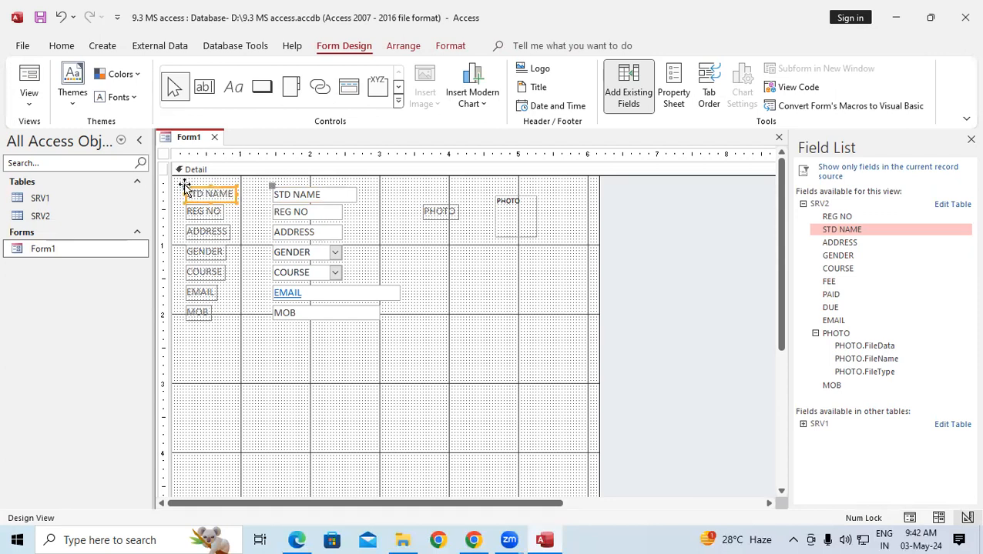
{"action": "left_click", "coordinate": [243, 225]}
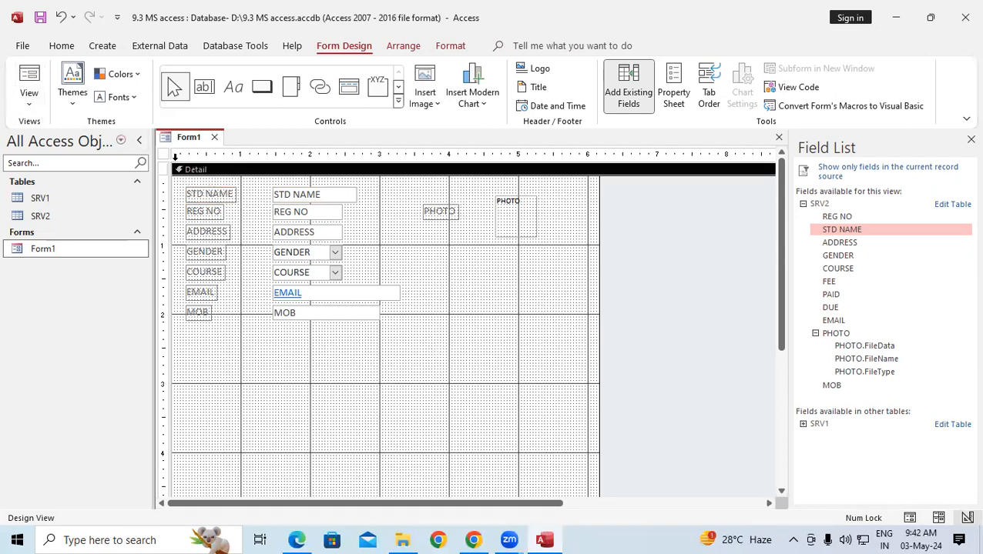
- Switch Form1 from Design View to Form View
{"action": "right_click", "coordinate": [185, 142]}
{"action": "key", "text": "Escape"}
{"action": "left_click", "coordinate": [29, 99]}
{"action": "left_click", "coordinate": [64, 133]}
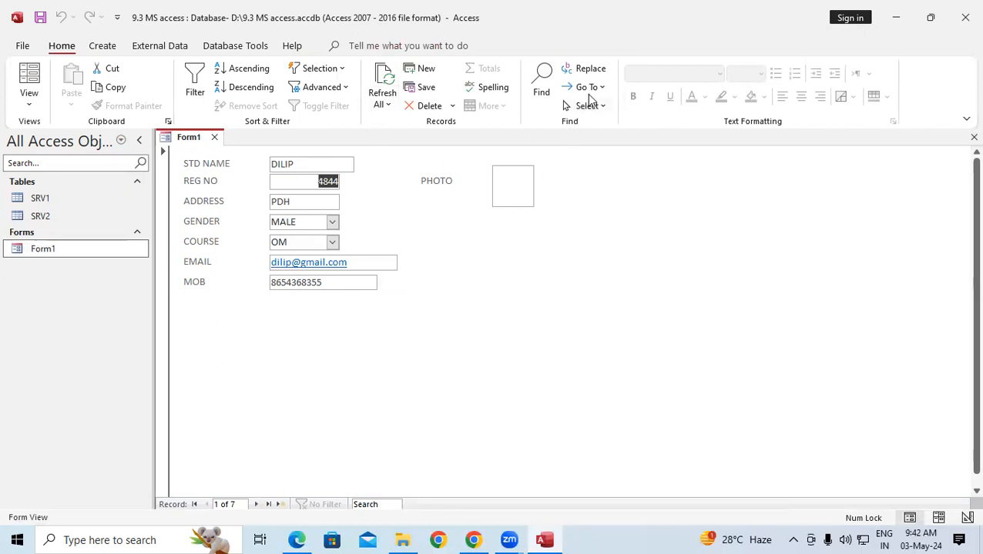
- Go forward through Form1's records one at a time, from the first record to the blank new one
{"action": "left_click", "coordinate": [593, 87]}
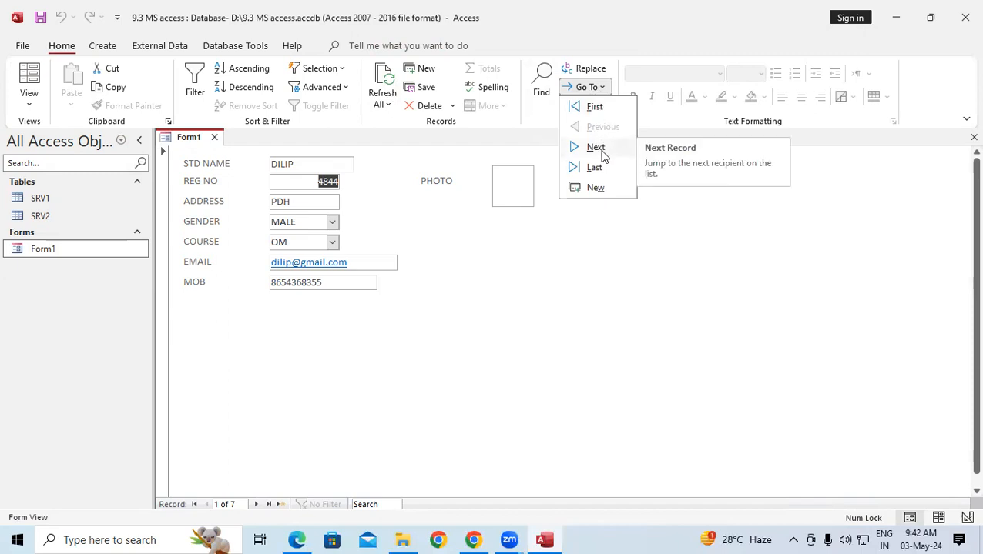
{"action": "left_click", "coordinate": [596, 148]}
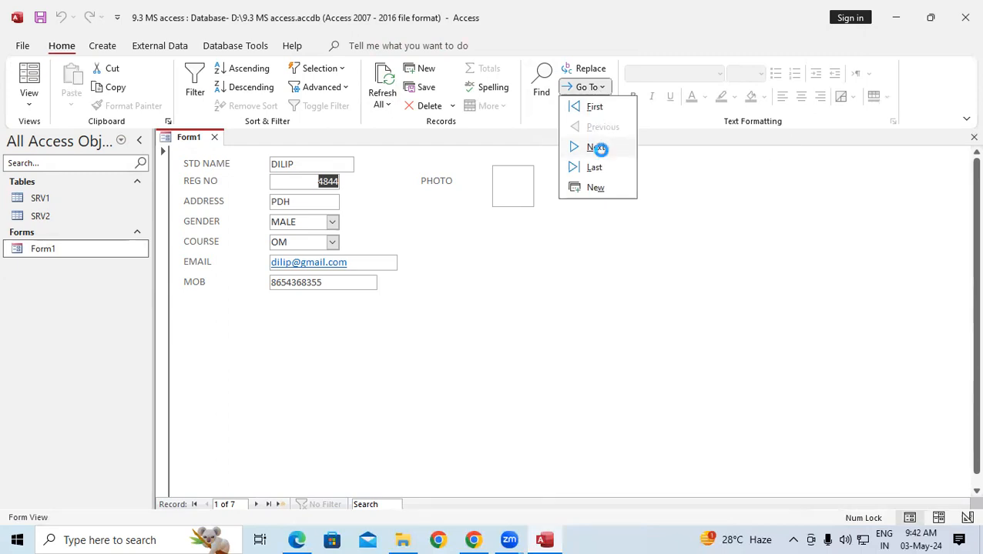
{"action": "left_click", "coordinate": [587, 87]}
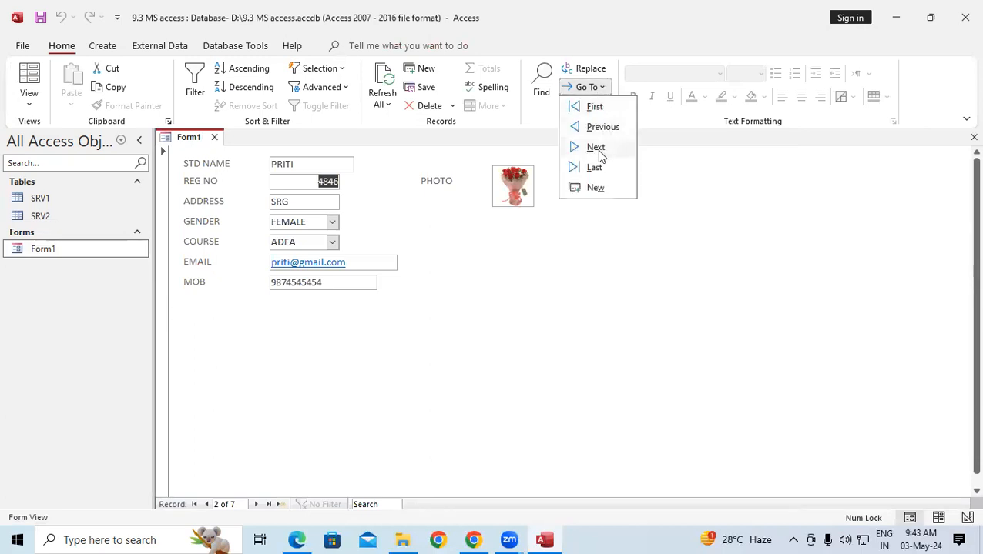
{"action": "left_click", "coordinate": [602, 153]}
{"action": "left_click", "coordinate": [602, 91]}
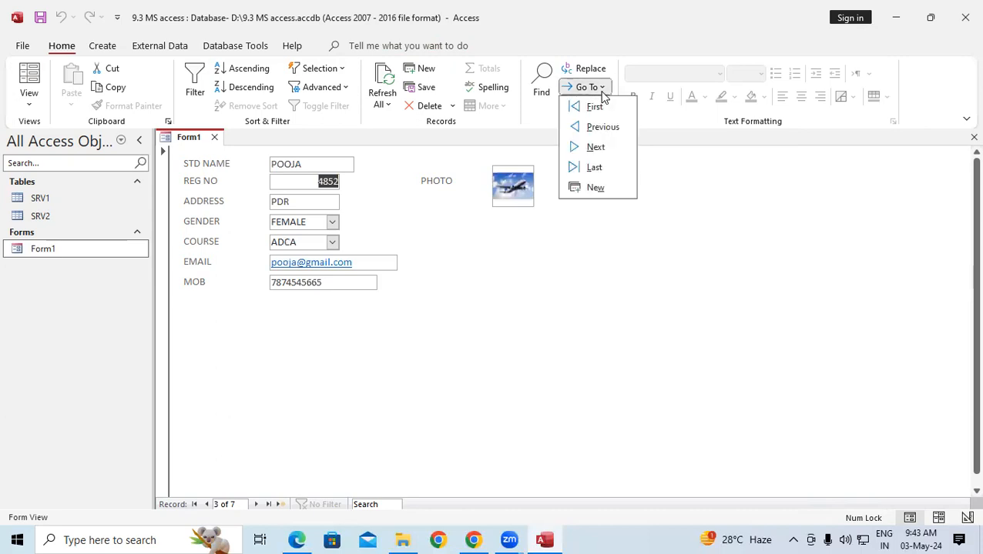
{"action": "left_click", "coordinate": [598, 148]}
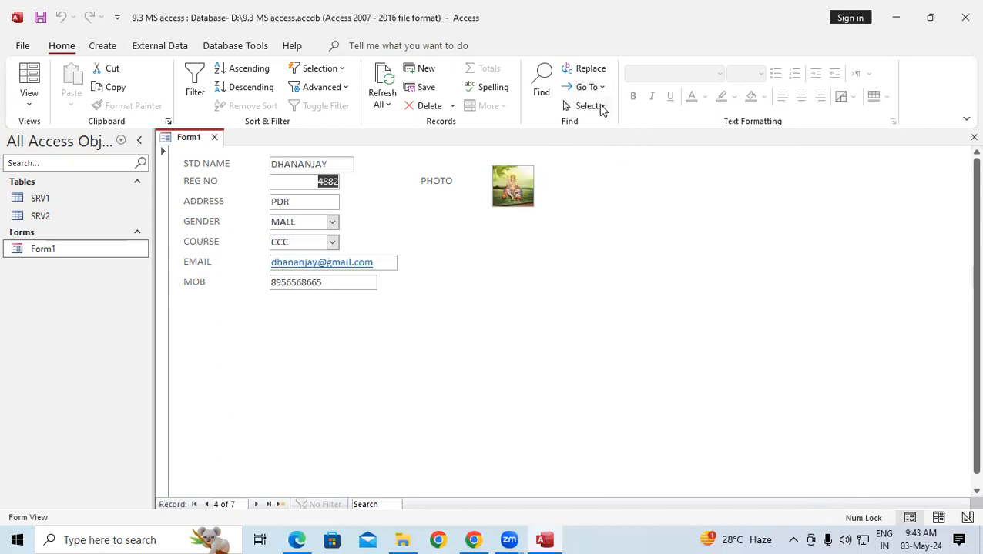
{"action": "left_click", "coordinate": [600, 93]}
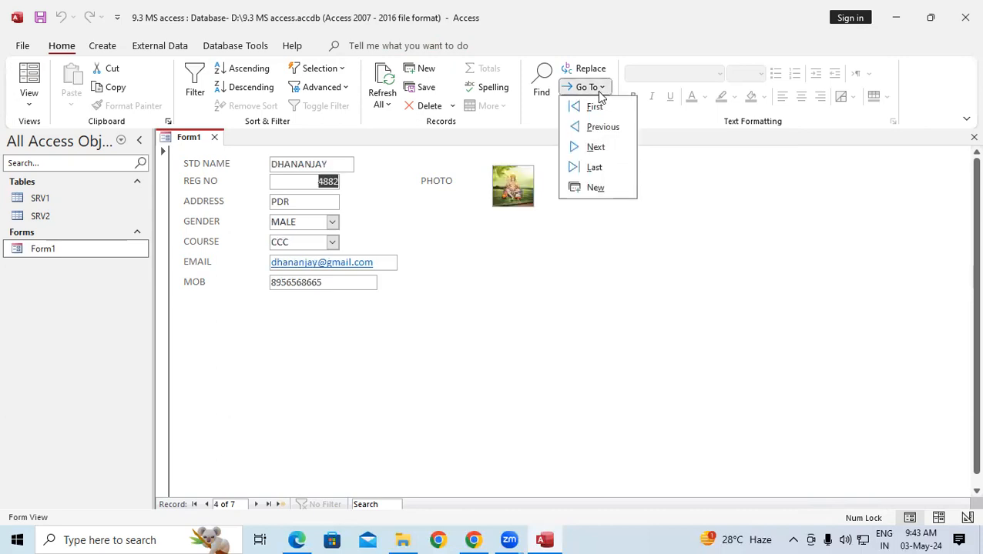
{"action": "left_click", "coordinate": [599, 152]}
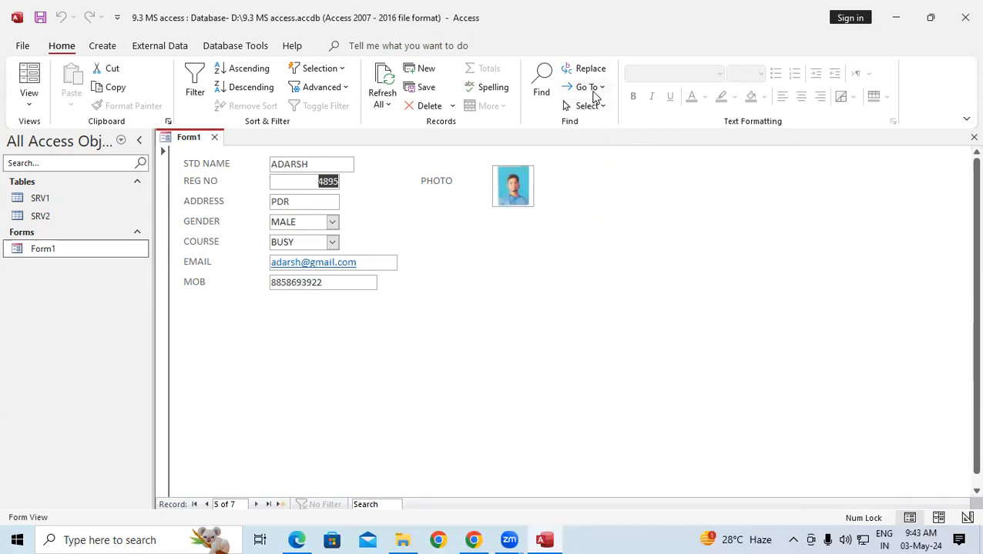
{"action": "left_click", "coordinate": [595, 93]}
{"action": "left_click", "coordinate": [599, 150]}
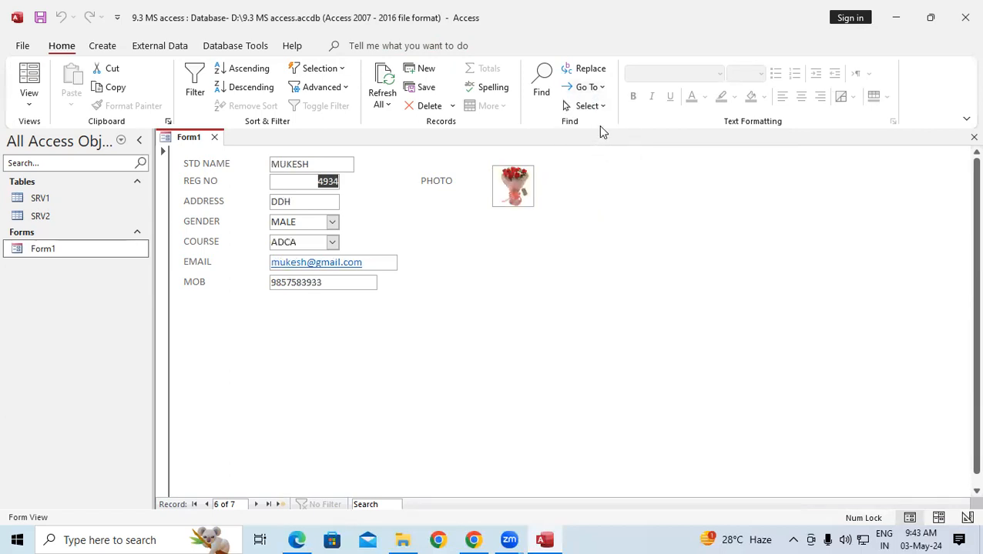
{"action": "left_click", "coordinate": [596, 91]}
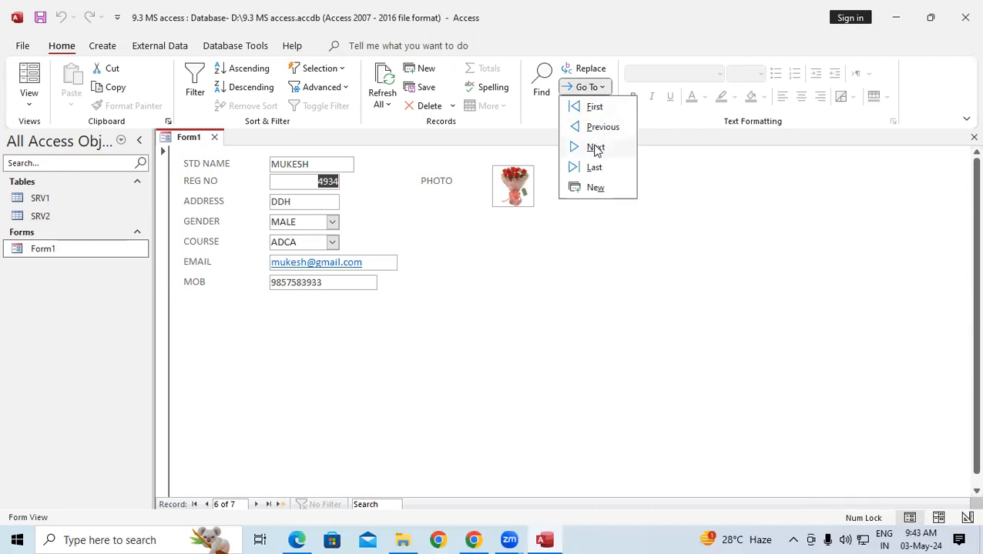
{"action": "left_click", "coordinate": [597, 150]}
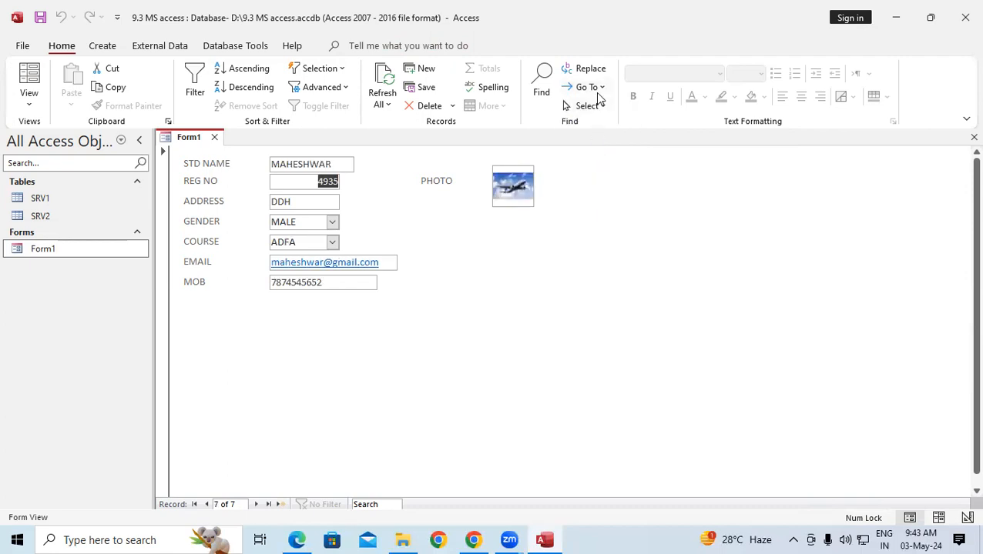
{"action": "left_click", "coordinate": [598, 91]}
{"action": "left_click", "coordinate": [605, 152]}
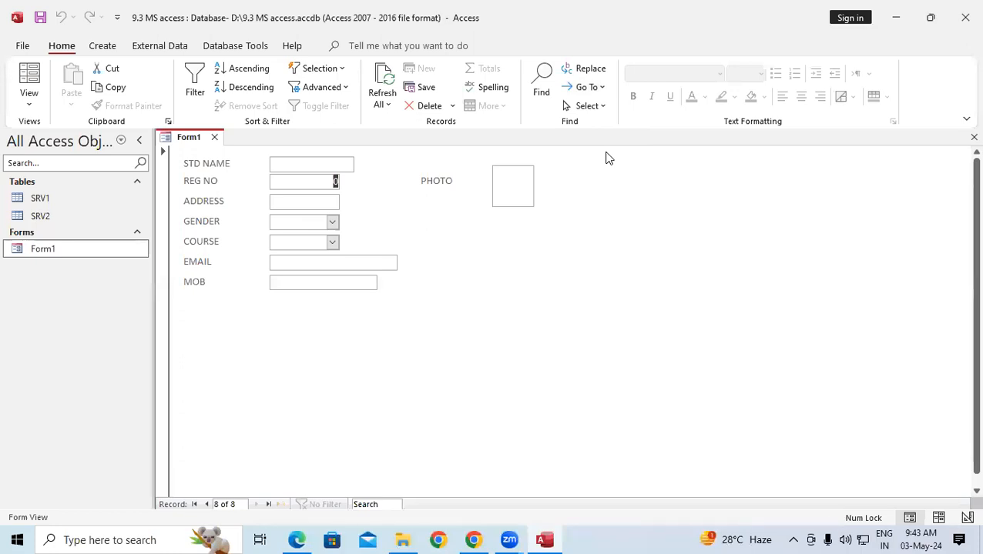
- Go back through Form1's records one at a time to the first record
{"action": "left_click", "coordinate": [593, 93]}
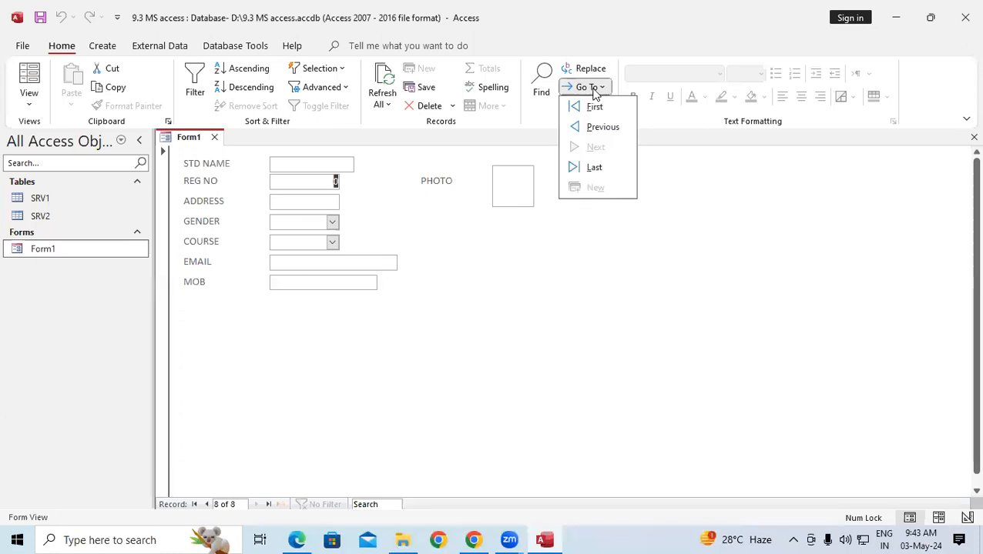
{"action": "left_click", "coordinate": [605, 131]}
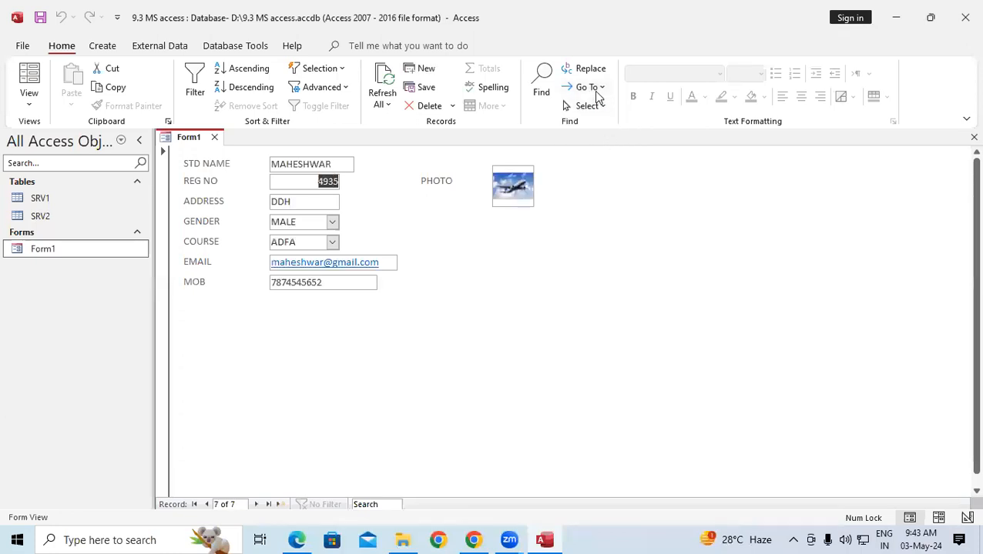
{"action": "left_click", "coordinate": [595, 94]}
{"action": "left_click", "coordinate": [602, 127]}
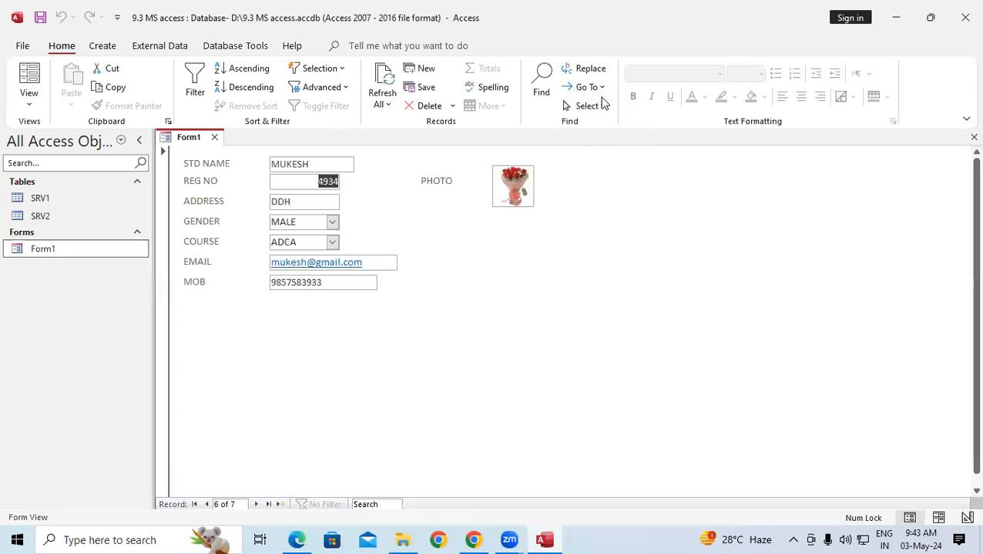
{"action": "left_click", "coordinate": [597, 91]}
{"action": "left_click", "coordinate": [605, 129]}
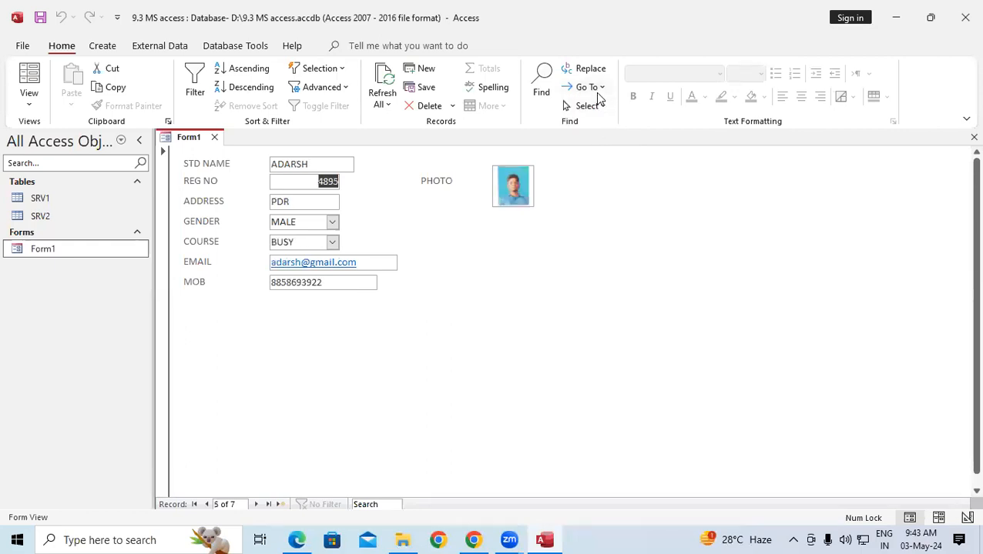
{"action": "left_click", "coordinate": [598, 94]}
{"action": "left_click", "coordinate": [606, 129]}
{"action": "left_click", "coordinate": [599, 91]}
{"action": "left_click", "coordinate": [603, 127]}
{"action": "left_click", "coordinate": [598, 91]}
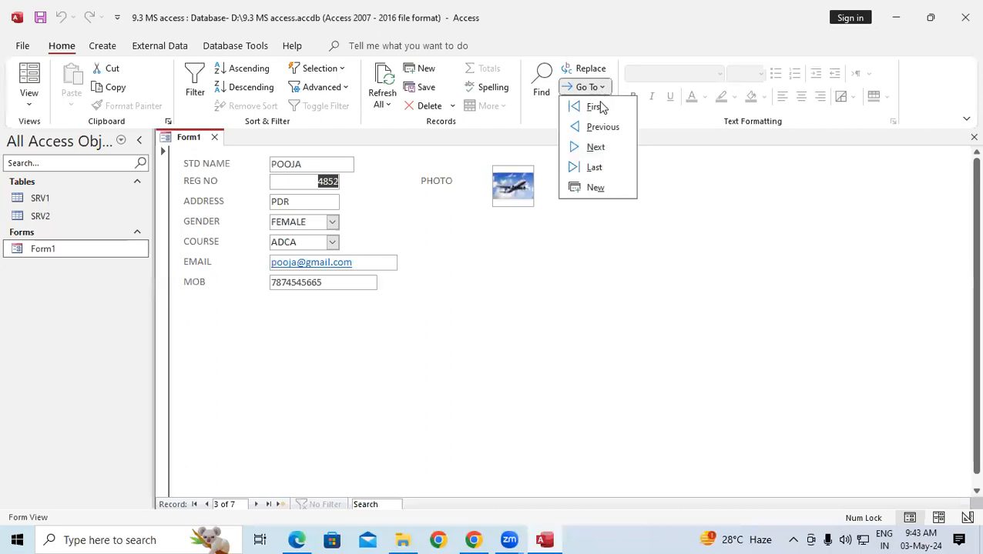
{"action": "left_click", "coordinate": [603, 128]}
{"action": "left_click", "coordinate": [597, 91]}
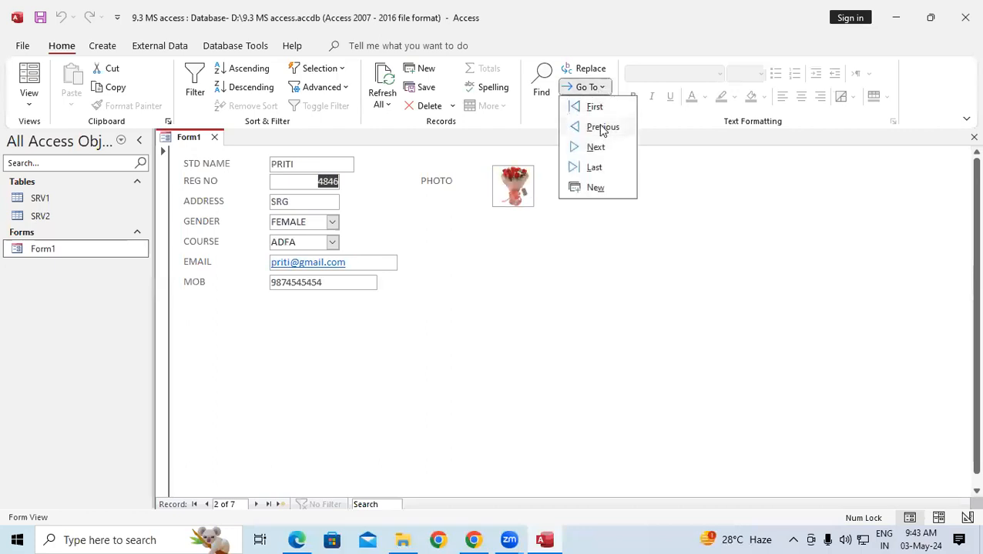
{"action": "left_click", "coordinate": [603, 130]}
{"action": "left_click", "coordinate": [598, 91]}
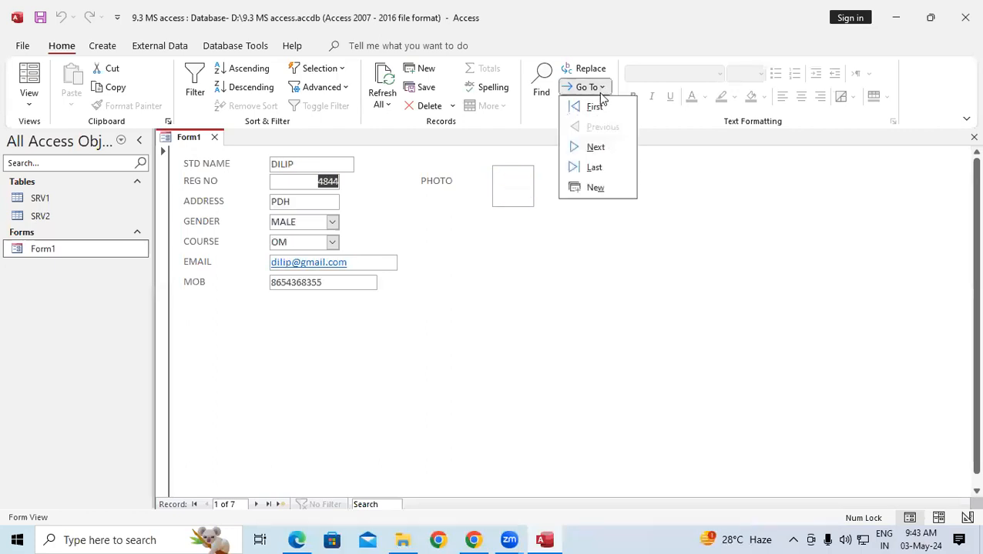
{"action": "left_click", "coordinate": [652, 192]}
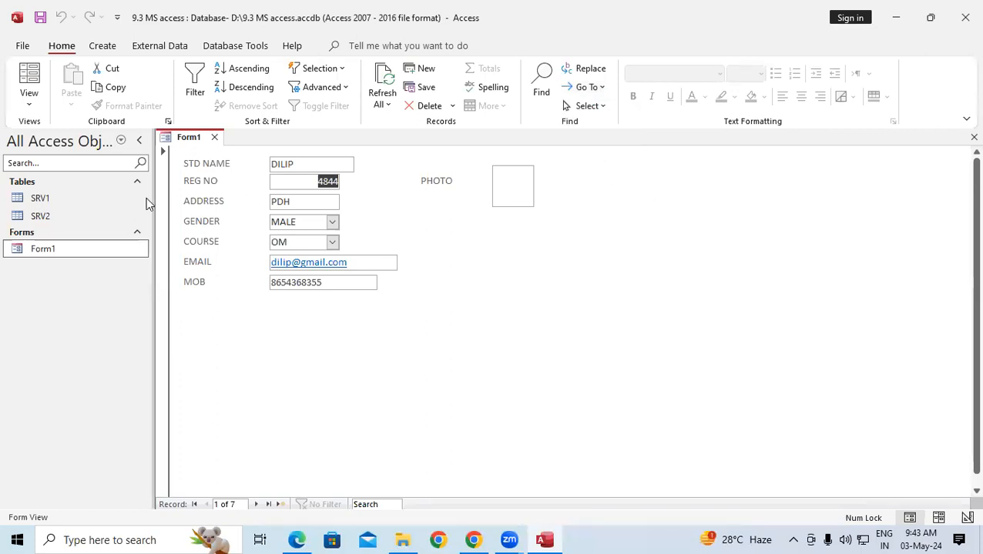
- Open table SRV2 in Datasheet View to compare its records with the form, and close the table
{"action": "double_click", "coordinate": [57, 216]}
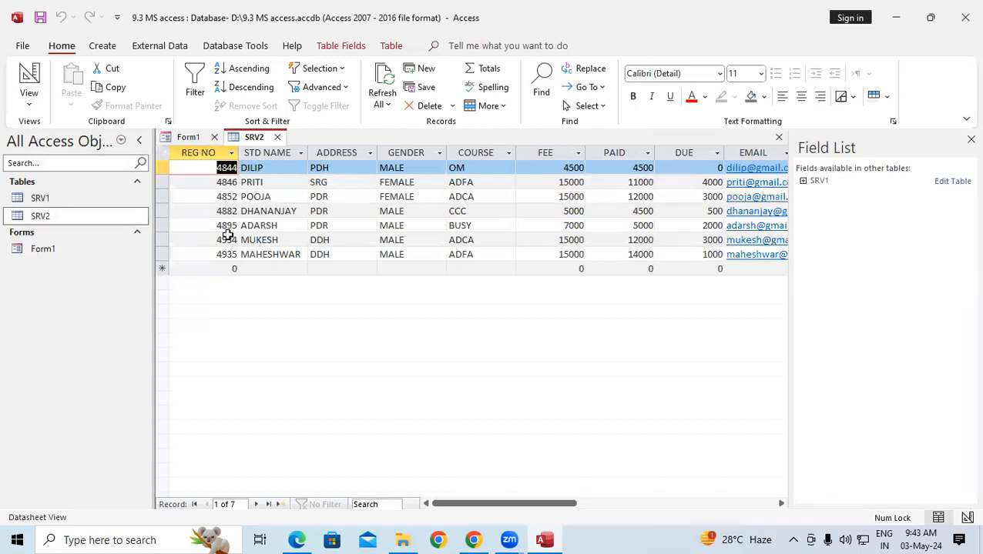
{"action": "left_click", "coordinate": [278, 139]}
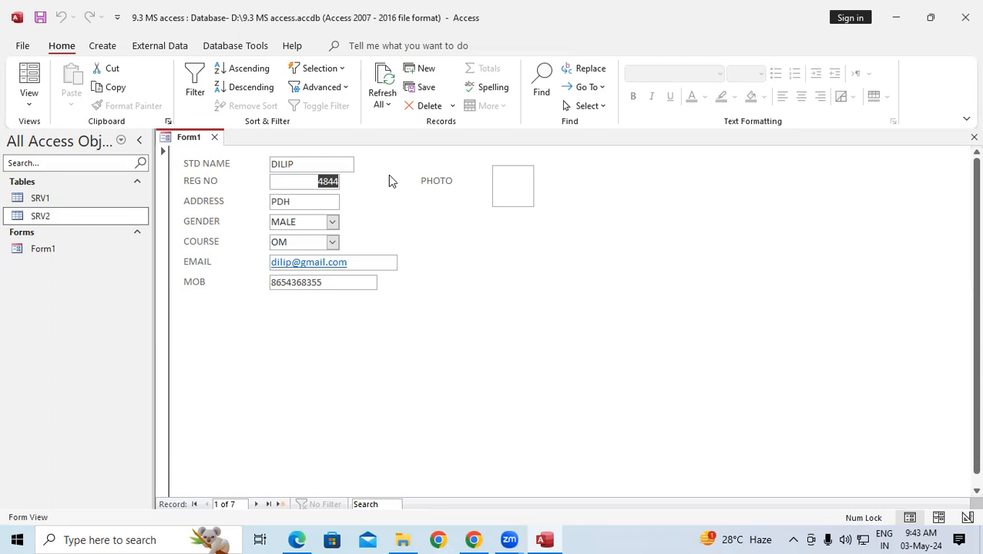
- View Form1 in Layout View, and return it to Form View
{"action": "left_click", "coordinate": [24, 108]}
{"action": "left_click", "coordinate": [58, 161]}
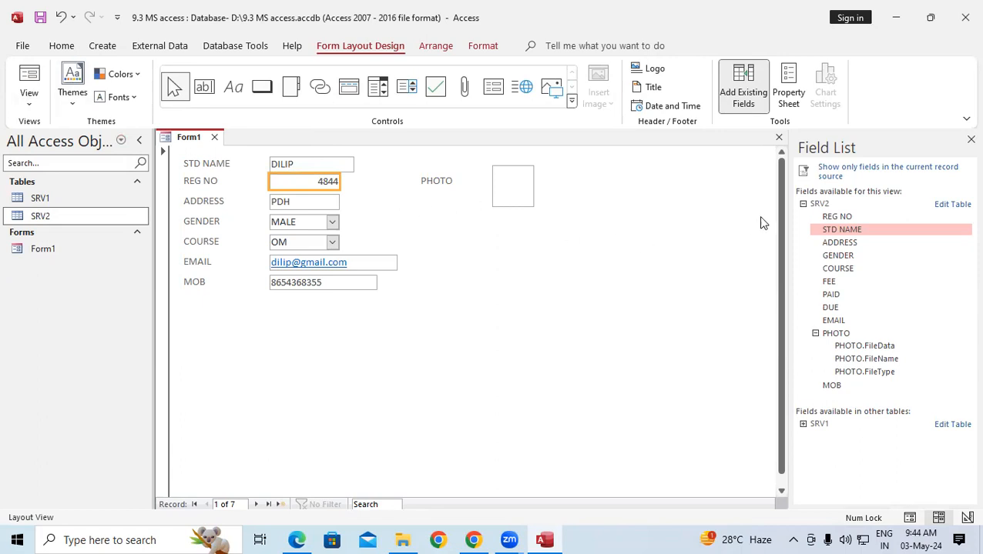
{"action": "left_click_drag", "start_coordinate": [784, 215], "coordinate": [787, 288]}
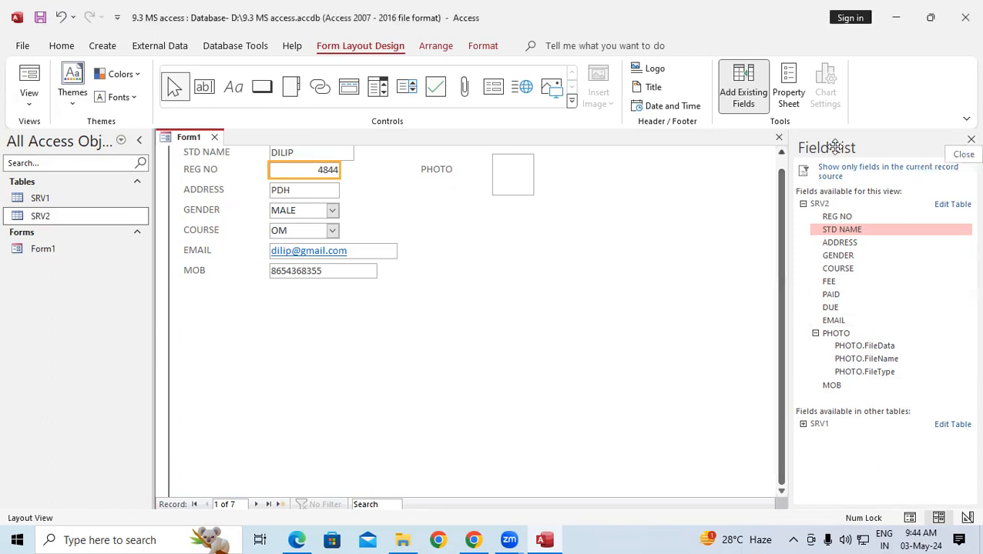
{"action": "left_click", "coordinate": [35, 102]}
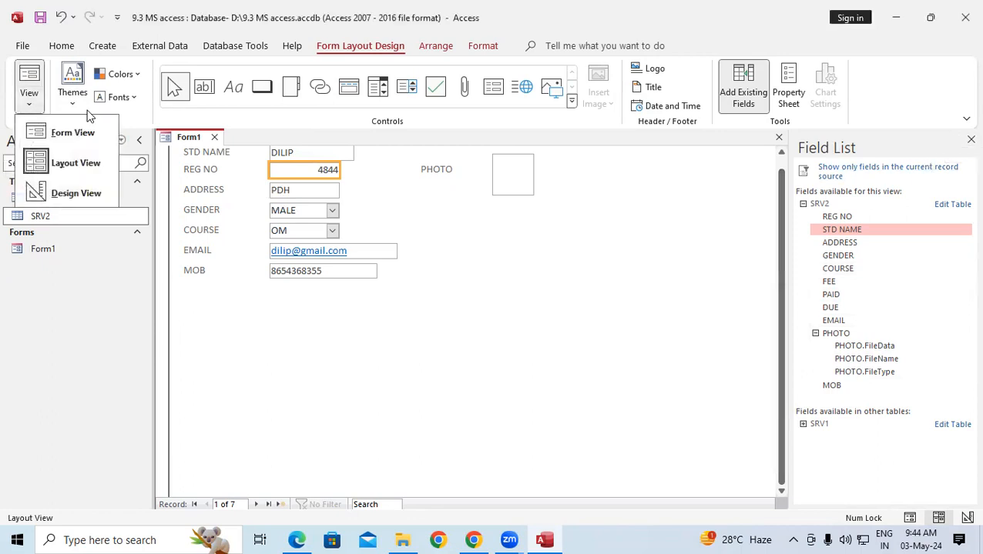
{"action": "left_click", "coordinate": [962, 143]}
{"action": "left_click", "coordinate": [33, 102]}
{"action": "left_click", "coordinate": [61, 132]}
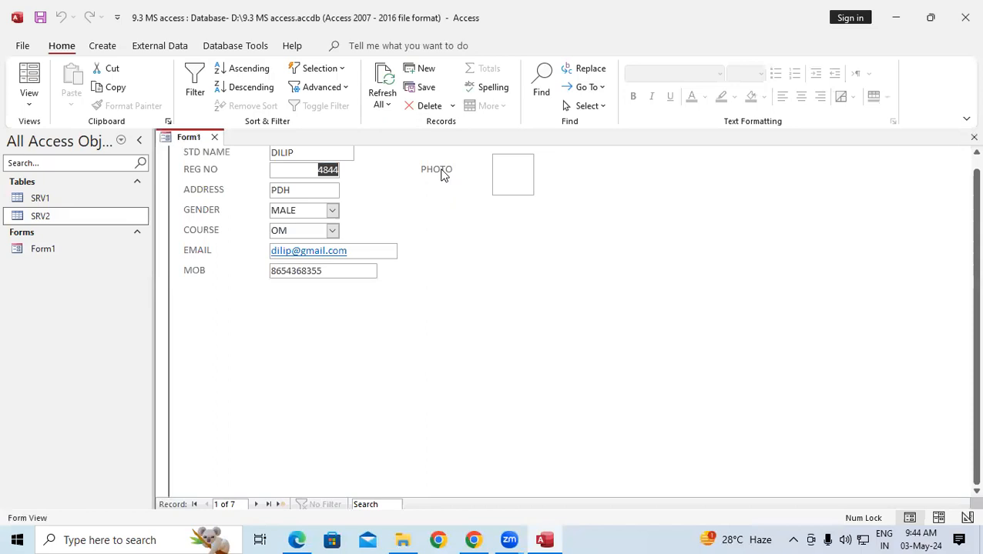
- Switch to Microsoft Edge and read the MS Access.pdf notes on creating a form and Layout View
{"action": "left_click", "coordinate": [596, 89]}
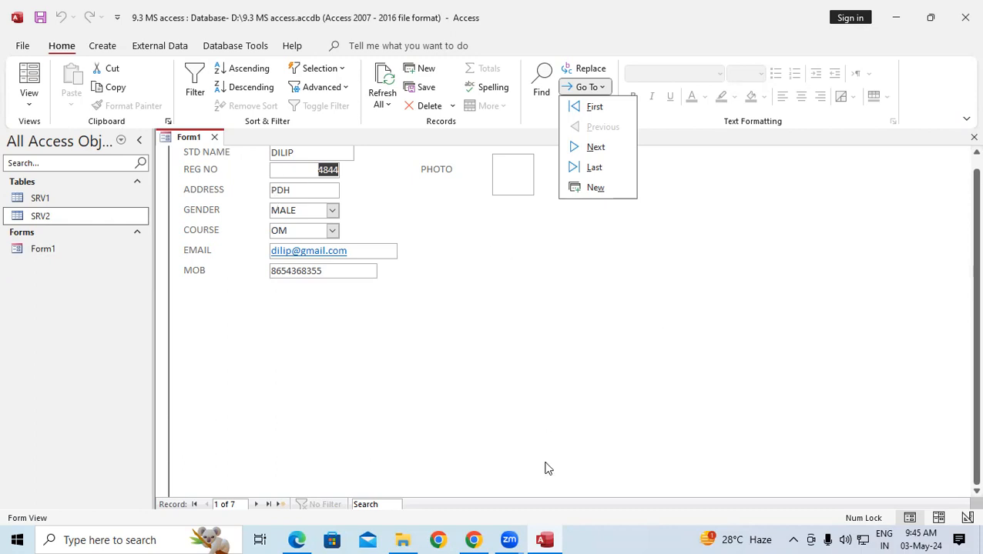
{"action": "left_click", "coordinate": [297, 540]}
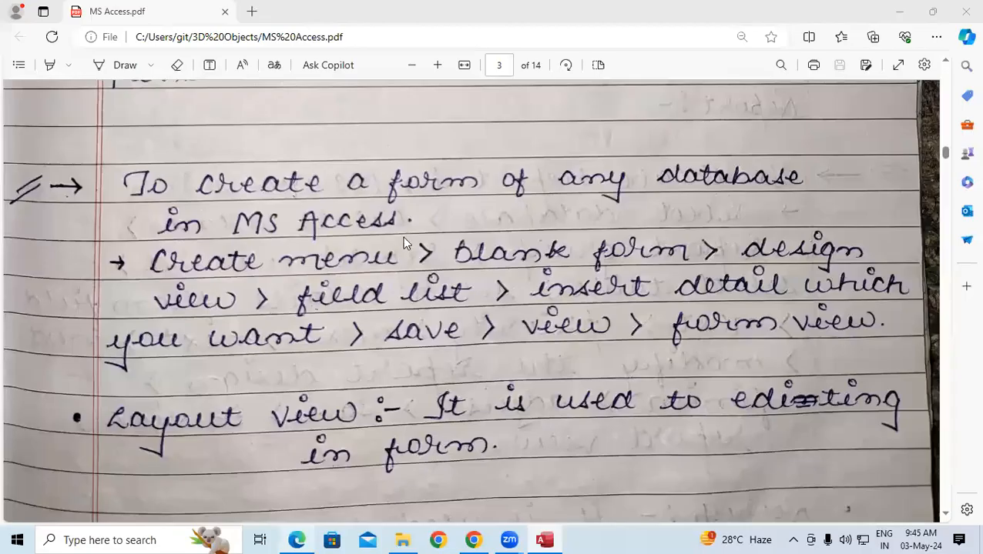
- Review the page 3 notes in MS Access.pdf, from the Filter definition and shortcut list to form creation and Layout View
{"action": "scroll", "coordinate": [415, 262], "scroll_direction": "up", "scroll_amount": 1}
{"action": "scroll", "coordinate": [435, 289], "scroll_direction": "up", "scroll_amount": 6}
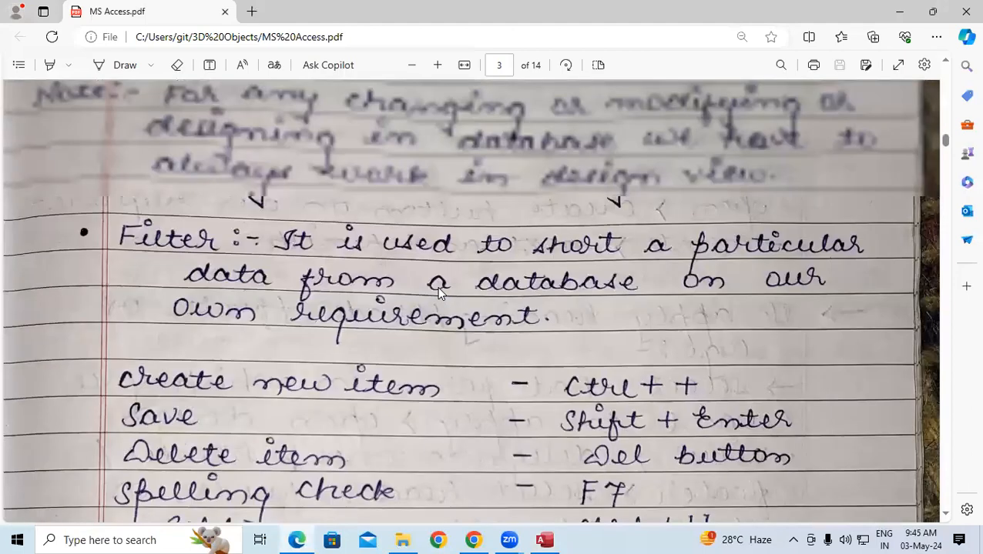
{"action": "scroll", "coordinate": [438, 290], "scroll_direction": "down", "scroll_amount": 7}
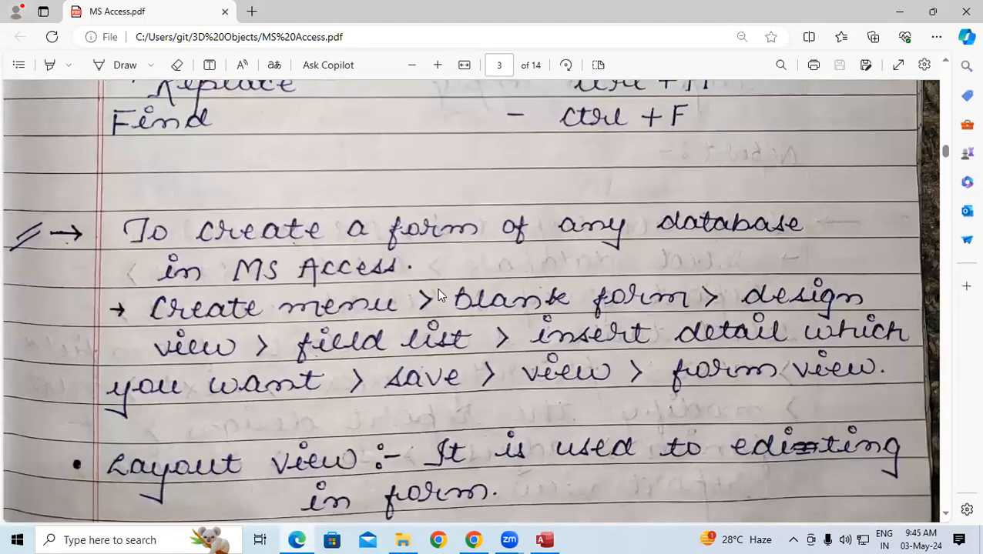
{"action": "scroll", "coordinate": [446, 295], "scroll_direction": "down", "scroll_amount": 1}
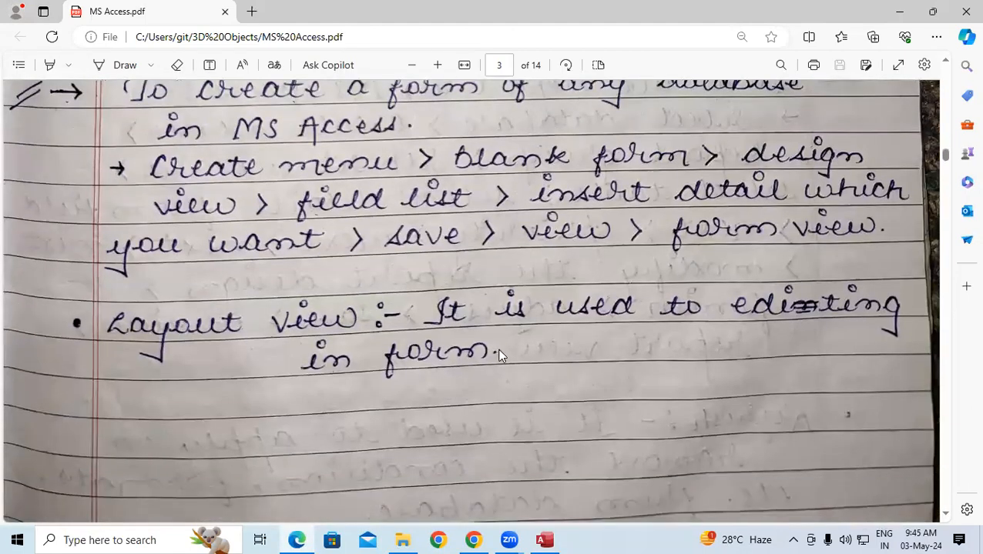
{"action": "scroll", "coordinate": [340, 294], "scroll_direction": "down", "scroll_amount": 8}
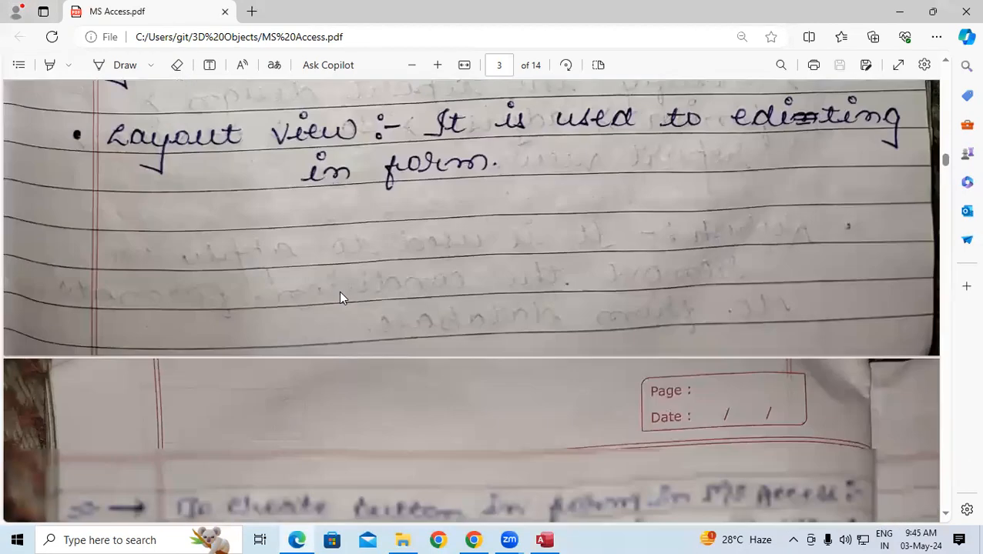
{"action": "scroll", "coordinate": [339, 291], "scroll_direction": "down", "scroll_amount": 1}
{"action": "scroll", "coordinate": [339, 291], "scroll_direction": "up", "scroll_amount": 7}
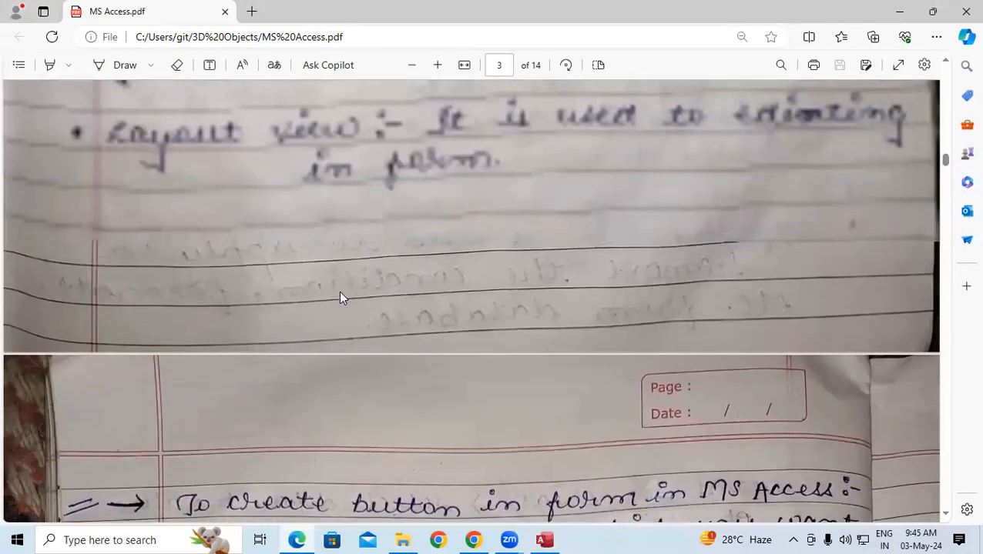
{"action": "scroll", "coordinate": [339, 292], "scroll_direction": "up", "scroll_amount": 3}
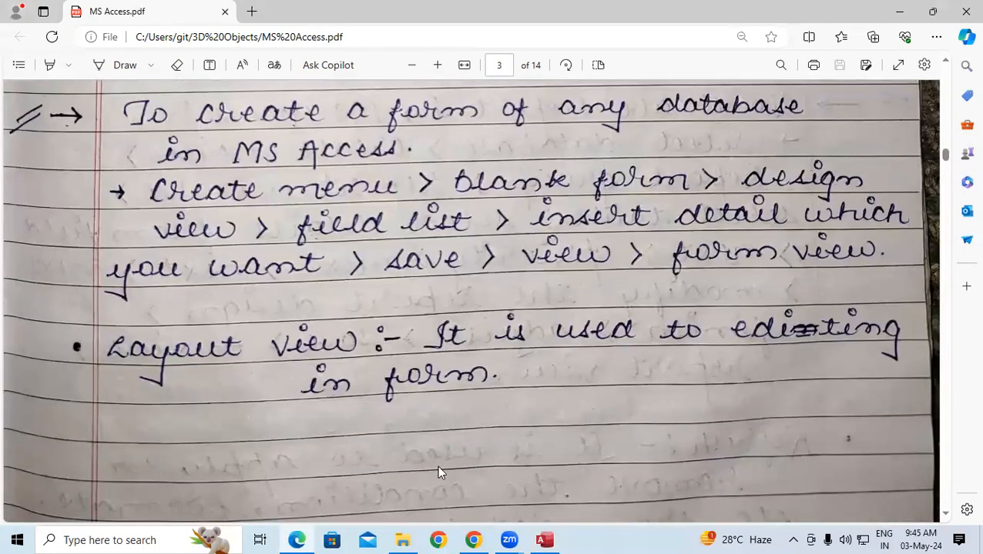
- Switch to Access and view the Go To record navigation options for Form1 without choosing any
{"action": "left_click", "coordinate": [545, 539]}
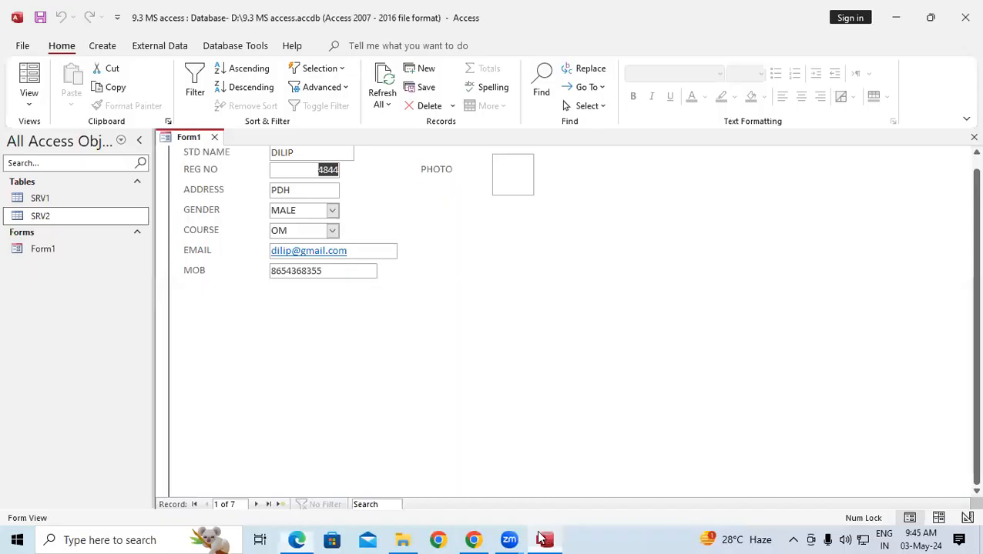
{"action": "left_click", "coordinate": [587, 87]}
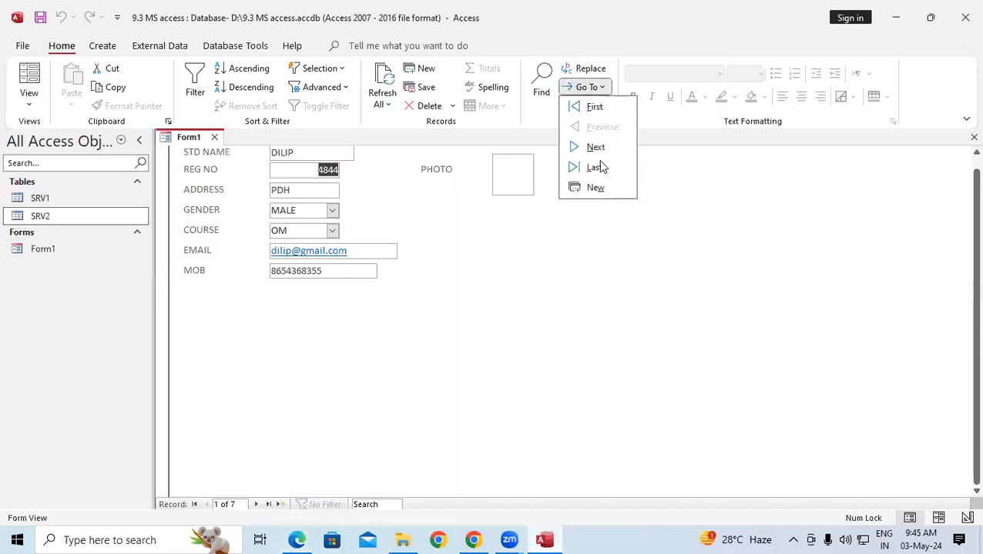
{"action": "left_click", "coordinate": [432, 293]}
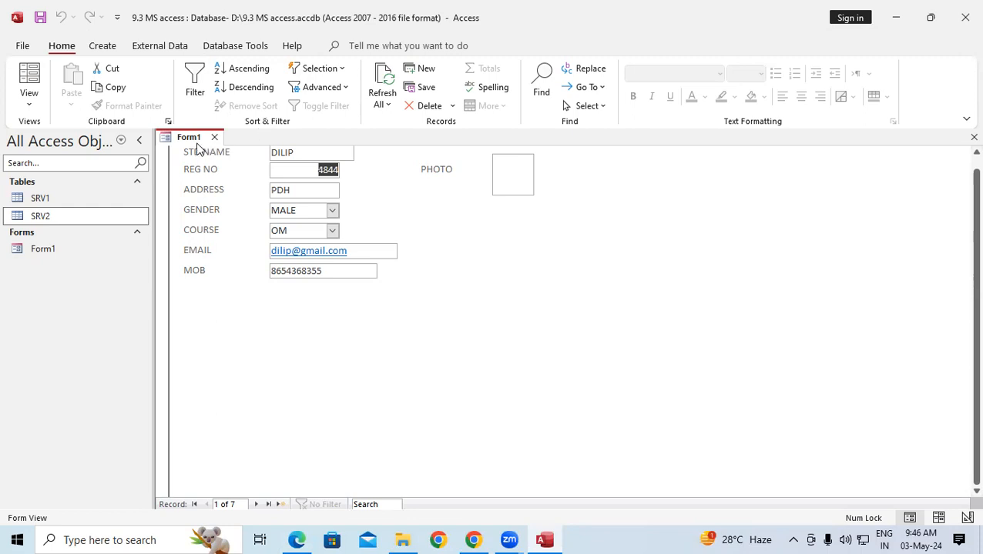
- Close Form1, and exit both Access and the Edge window showing MS Access.pdf
{"action": "right_click", "coordinate": [198, 148]}
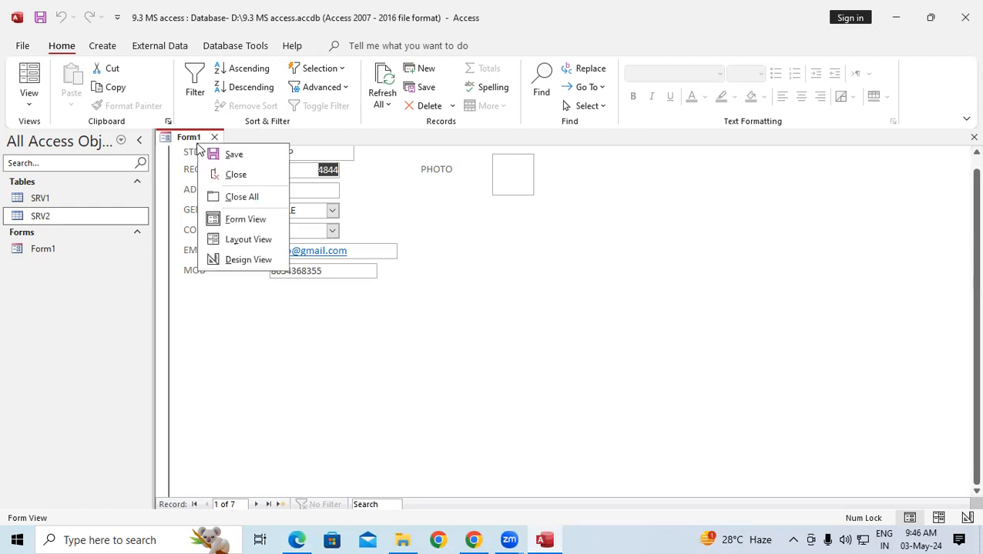
{"action": "left_click", "coordinate": [232, 177]}
{"action": "left_click", "coordinate": [965, 17]}
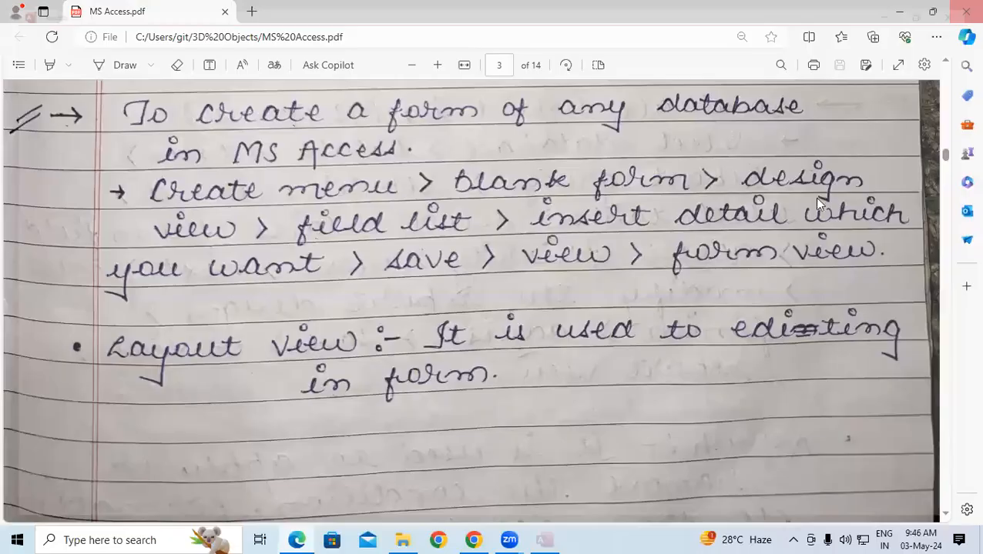
{"action": "left_click", "coordinate": [965, 12]}
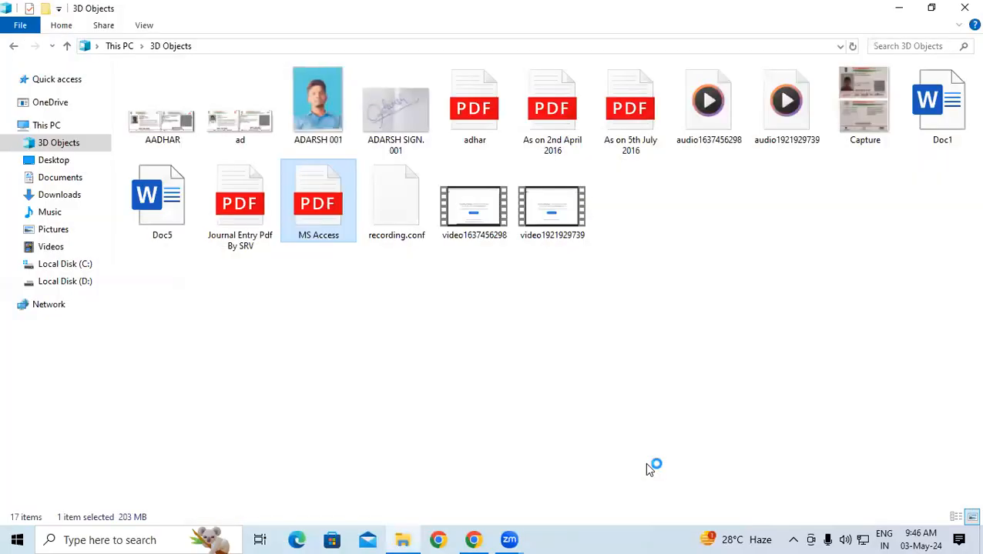